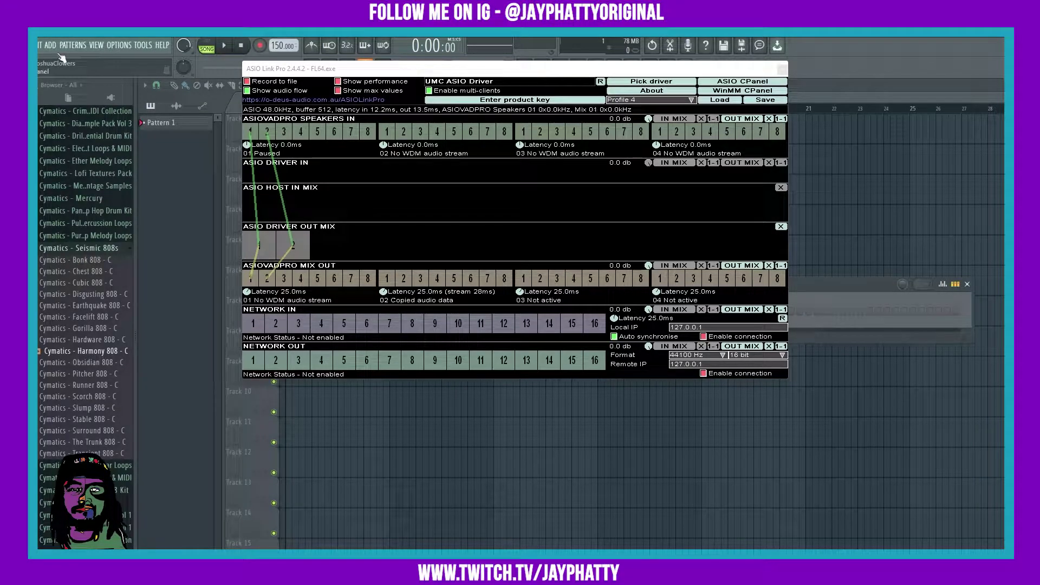
# - Move the ASIO Link Pro panel aside and check FL Studio's audio device stays ASIO Link Pro
pyautogui.moveTo(341, 72); pyautogui.dragTo(383, 125)
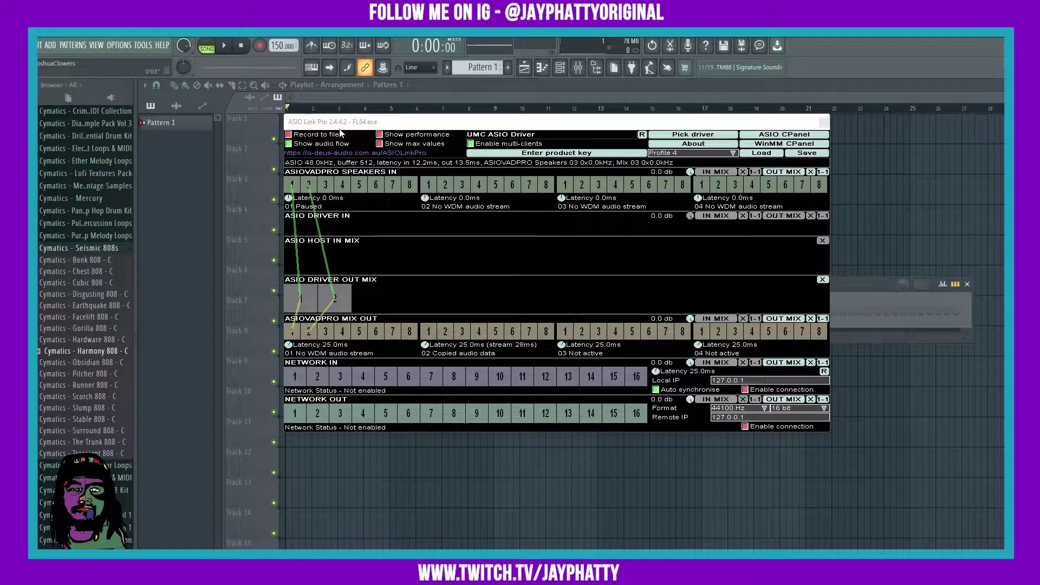
pyautogui.moveTo(365, 126)
pyautogui.mouseDown()
pyautogui.moveTo(372, 135)
pyautogui.moveTo(370, 116)
pyautogui.moveTo(366, 128)
pyautogui.mouseUp()
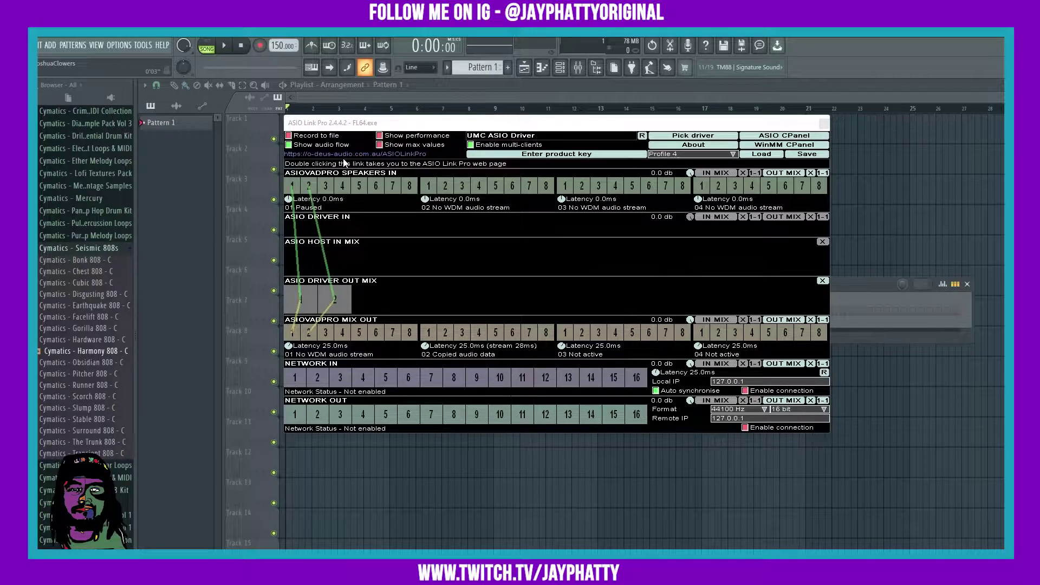
pyautogui.click(118, 45)
pyautogui.click(141, 85)
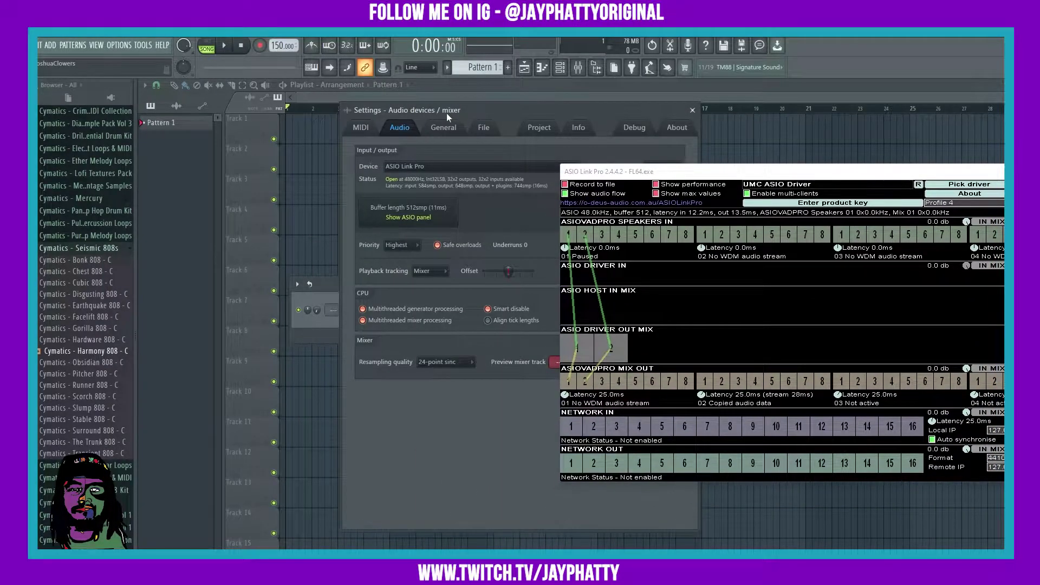
pyautogui.moveTo(447, 116); pyautogui.dragTo(210, 102)
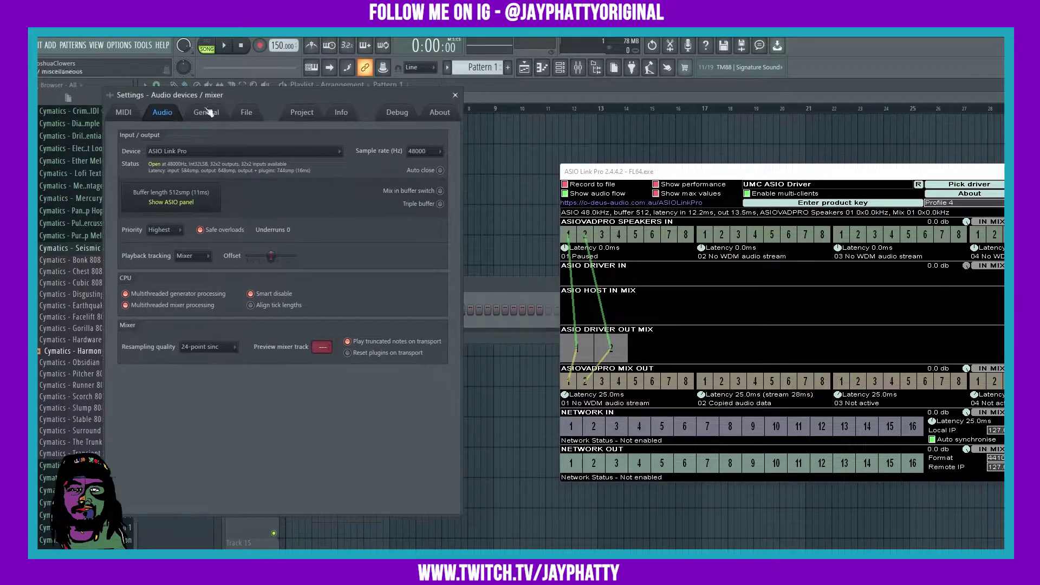
pyautogui.click(179, 153)
pyautogui.click(178, 369)
# - Separate the ASIO Link Pro panel from the audio settings, keep ASIO Link Pro as device, and close settings
pyautogui.moveTo(609, 176); pyautogui.dragTo(371, 129)
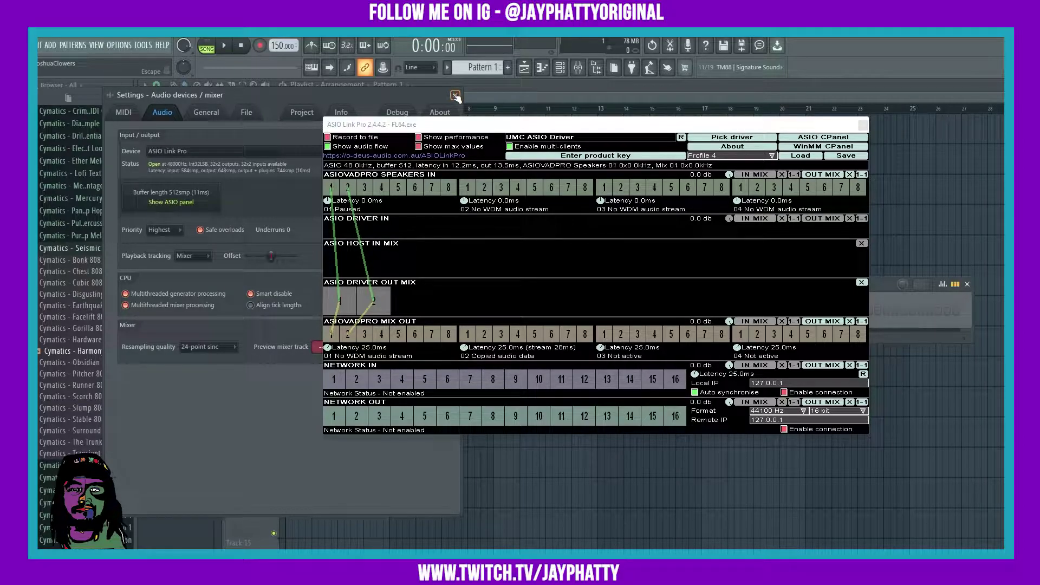
pyautogui.moveTo(399, 131); pyautogui.dragTo(524, 134)
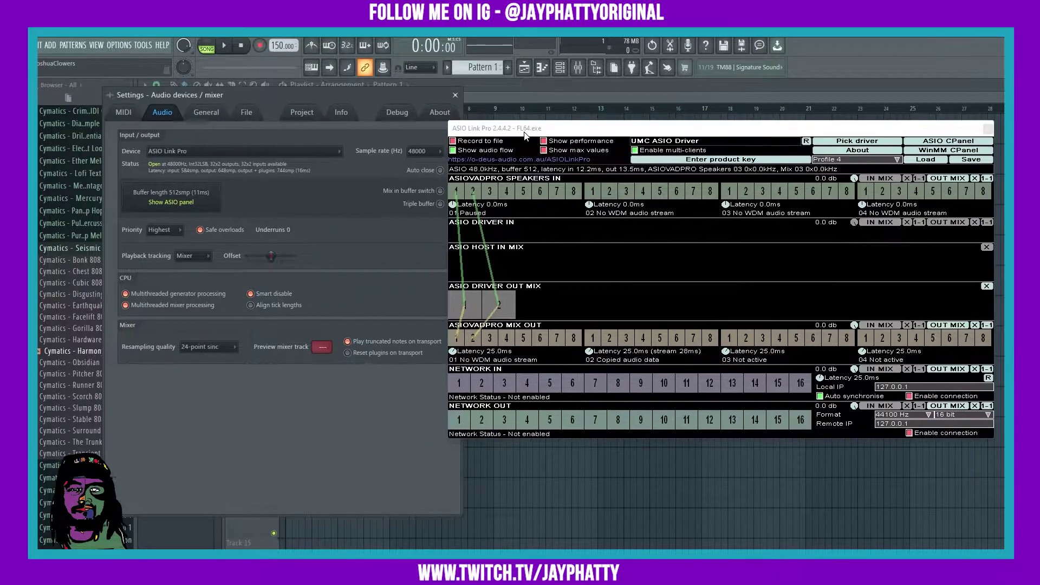
pyautogui.moveTo(267, 98); pyautogui.dragTo(302, 87)
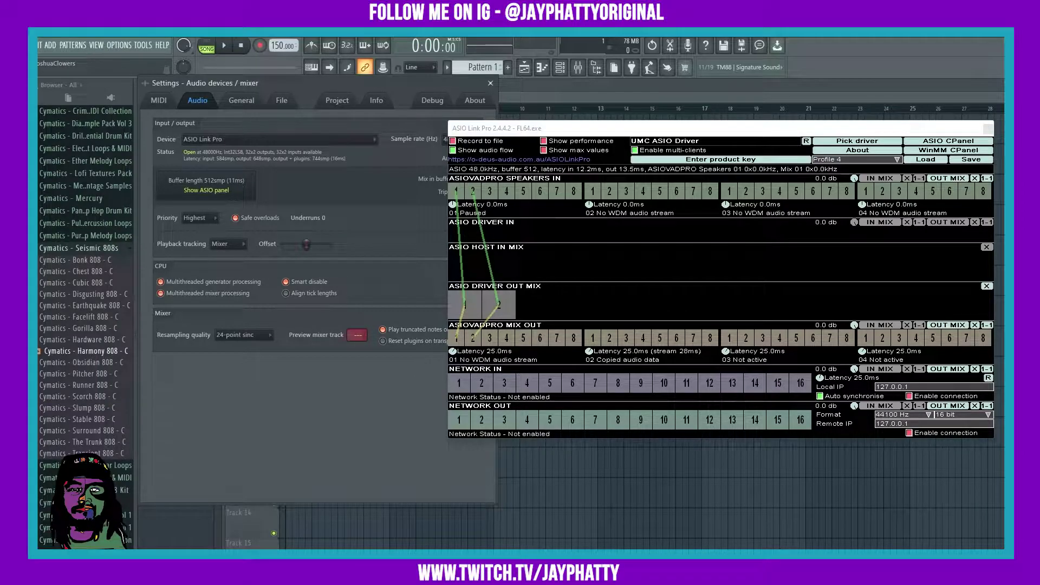
pyautogui.click(225, 139)
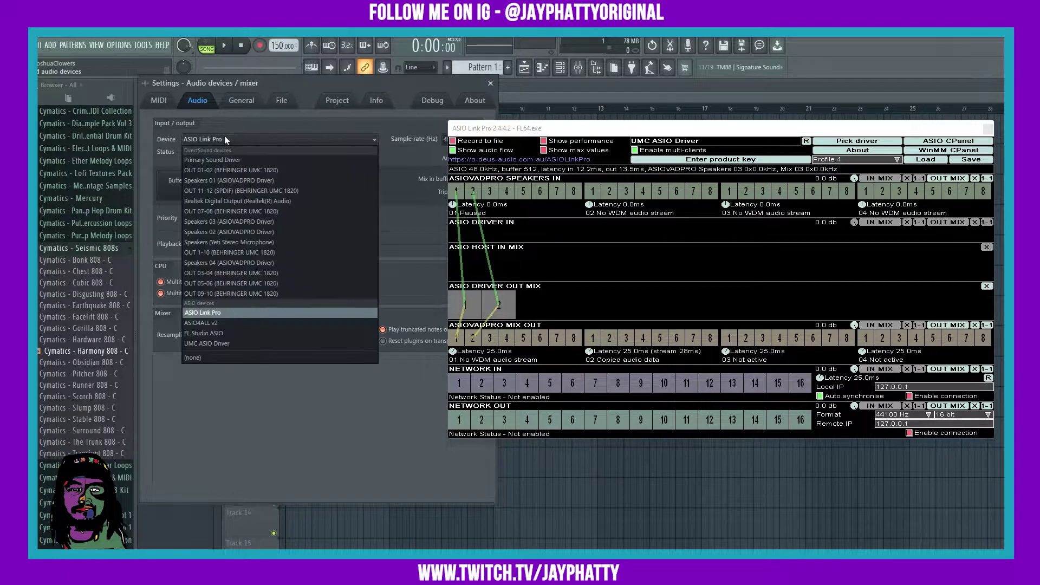
pyautogui.click(224, 144)
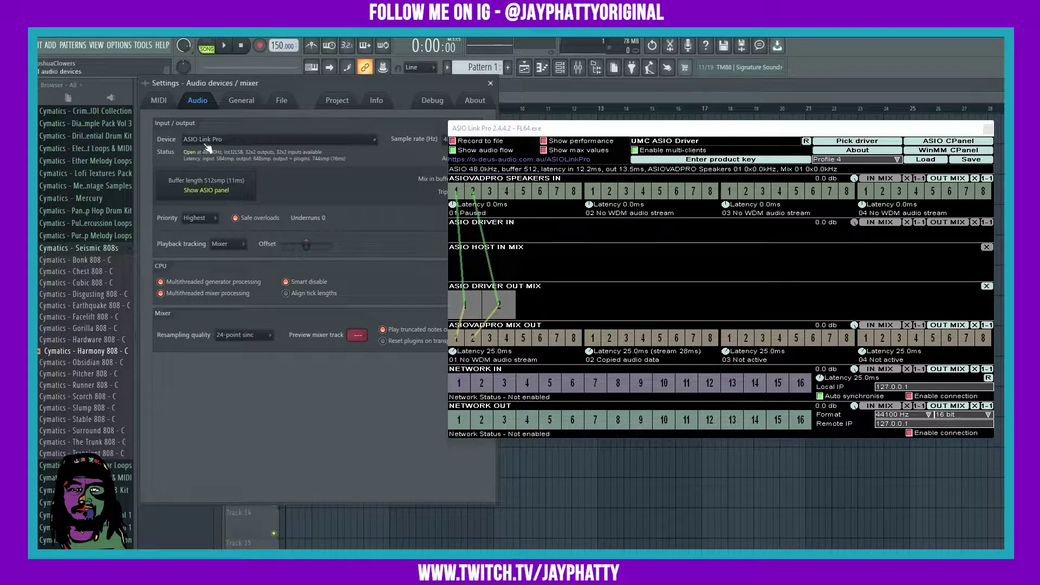
pyautogui.click(224, 139)
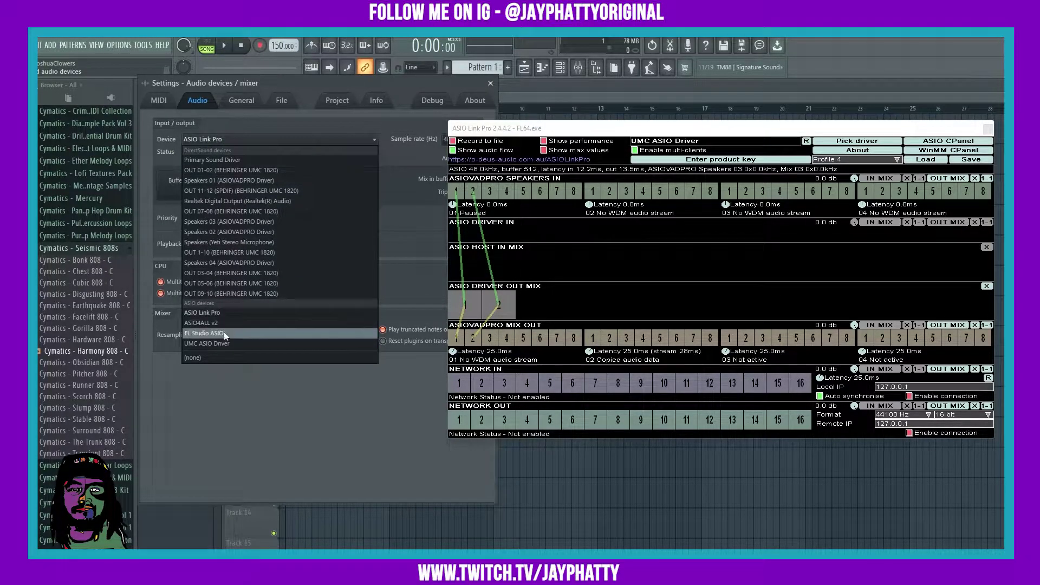
pyautogui.click(261, 382)
pyautogui.click(490, 83)
# - Move the ASIO Link Pro panel down and left, off the playlist and channel rack
pyautogui.moveTo(514, 132); pyautogui.dragTo(384, 120)
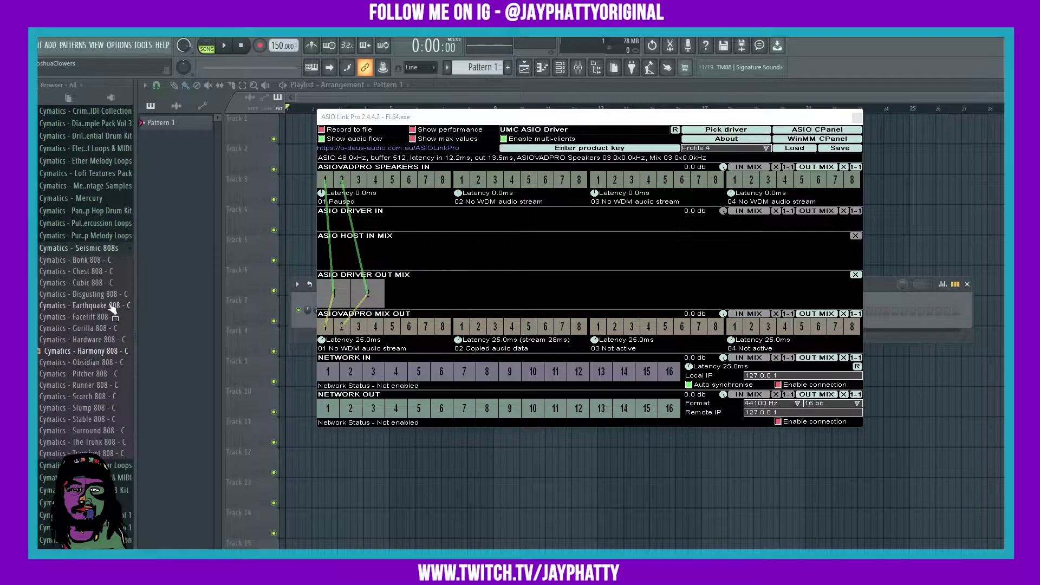
pyautogui.moveTo(72, 307); pyautogui.dragTo(371, 308)
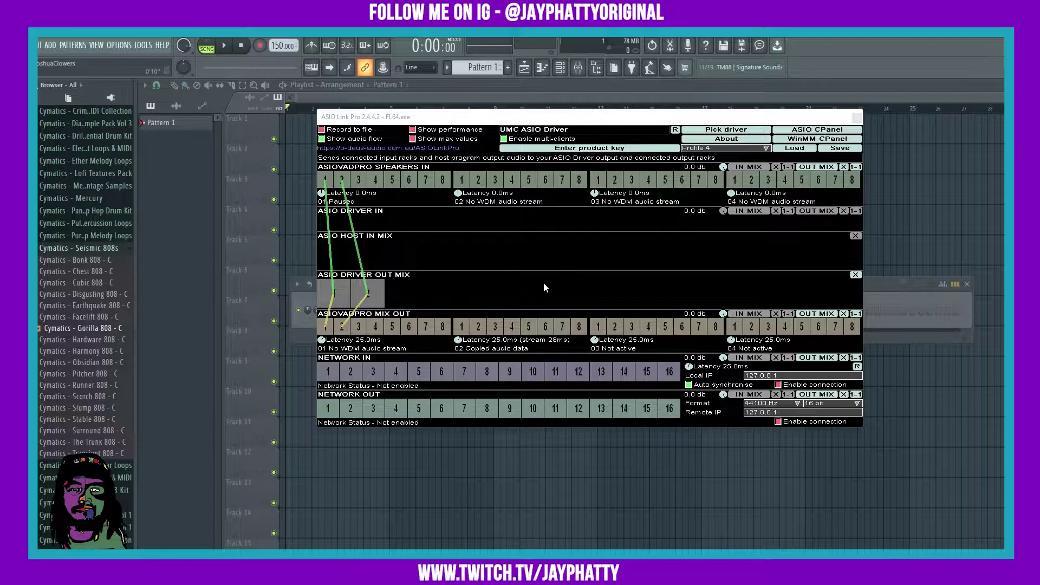
pyautogui.moveTo(755, 116); pyautogui.dragTo(596, 550)
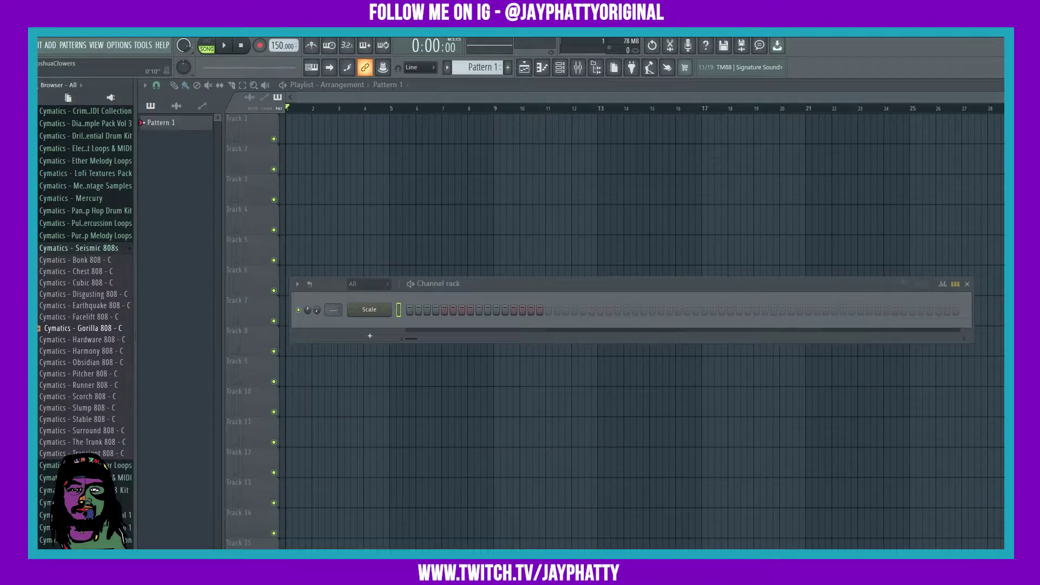
# - Set mixer Insert 8's input to In 3 - In 4 and centre the ASIO Link Pro panel
pyautogui.click(578, 67)
pyautogui.moveTo(433, 247); pyautogui.dragTo(393, 240)
pyautogui.click(436, 280)
pyautogui.click(415, 281)
pyautogui.click(978, 249)
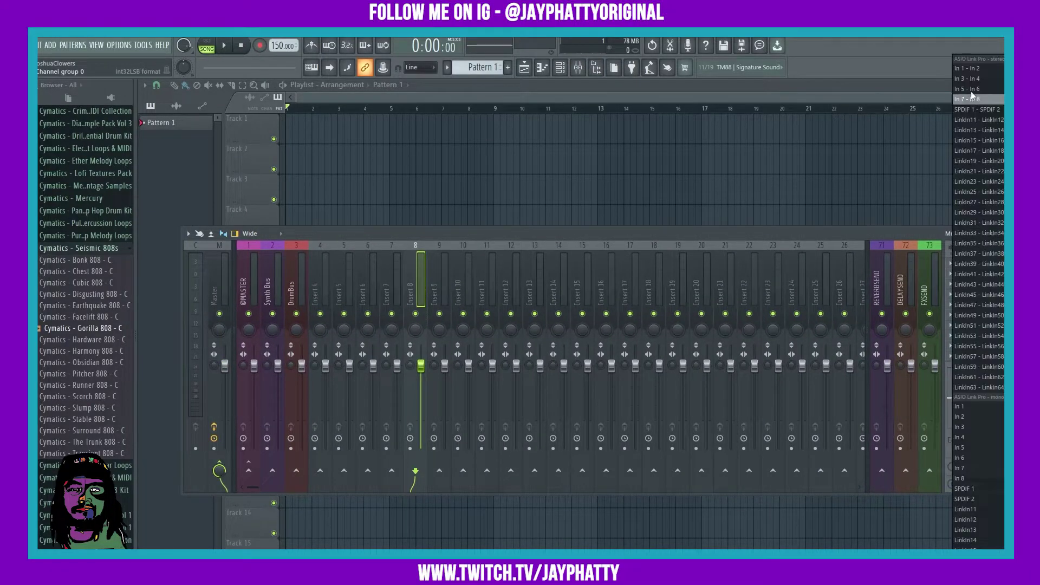
pyautogui.click(967, 76)
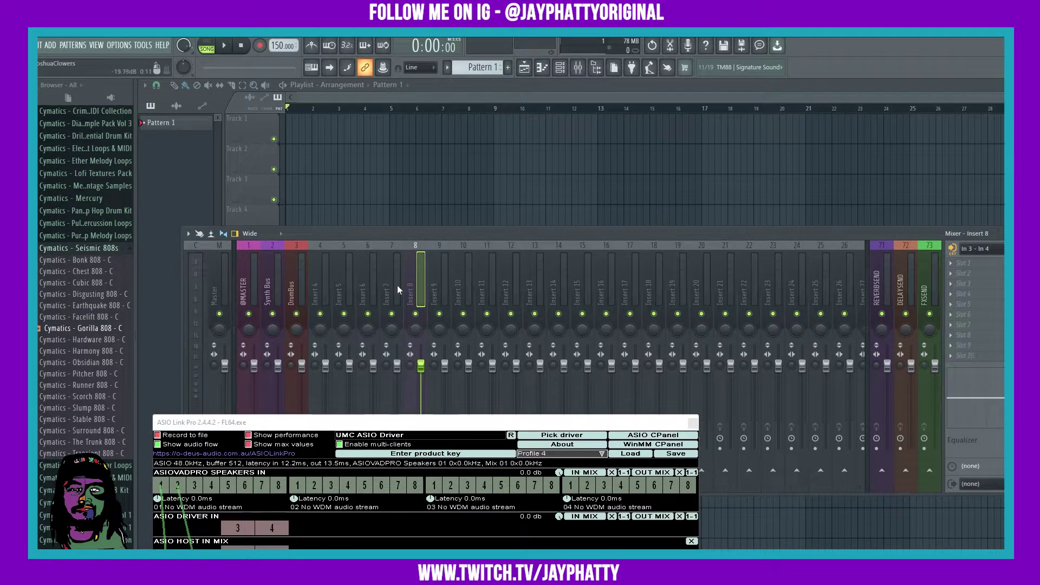
pyautogui.moveTo(402, 426); pyautogui.dragTo(580, 149)
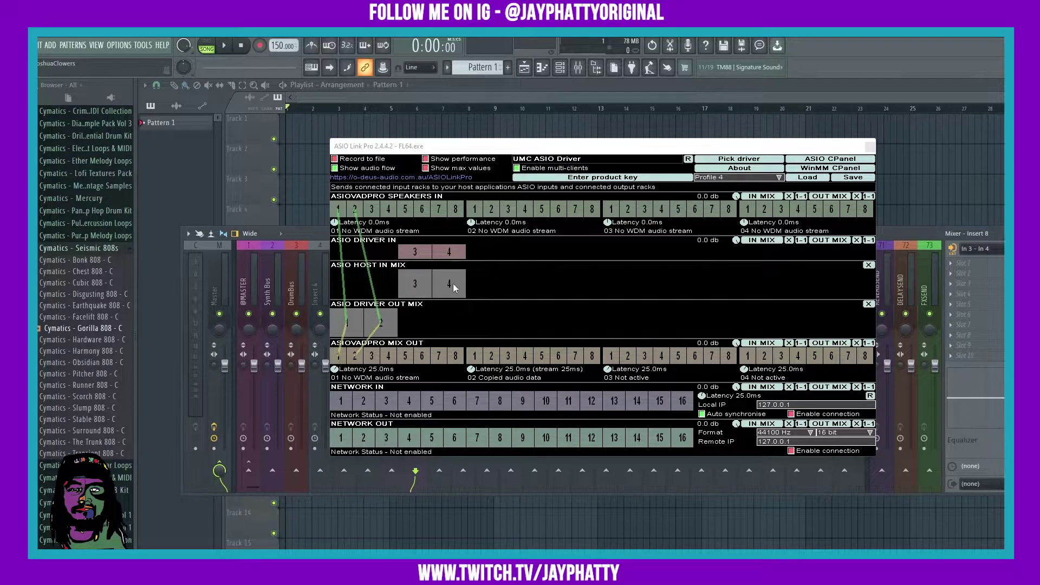
# - Route driver inputs 3 and 4 to host mix 3 and 4, and host mix 3 to Mix 02 channel 1
pyautogui.moveTo(413, 271); pyautogui.dragTo(415, 284)
pyautogui.moveTo(450, 261); pyautogui.dragTo(449, 284)
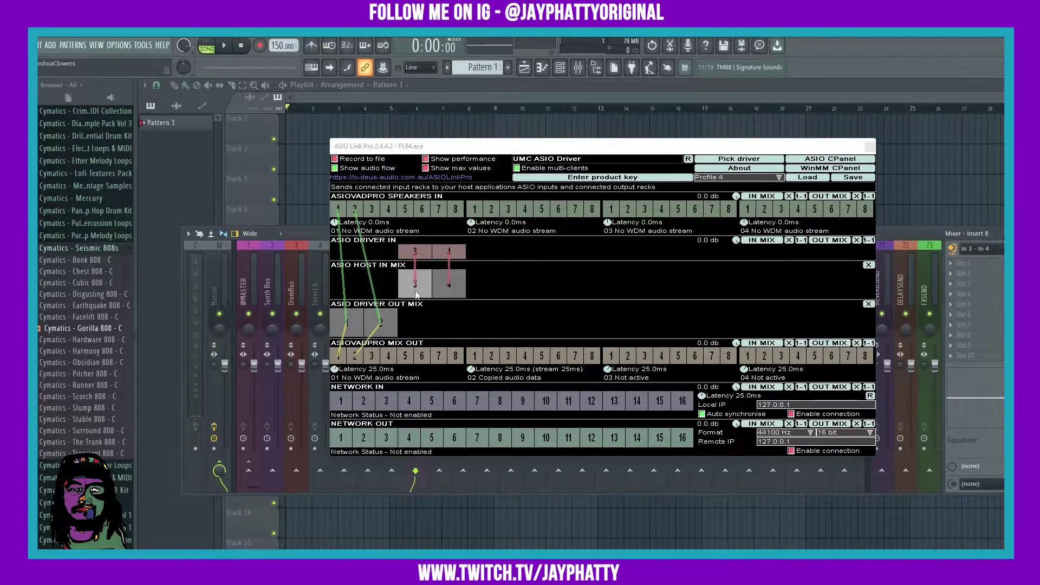
pyautogui.moveTo(415, 283)
pyautogui.mouseDown()
pyautogui.moveTo(428, 325)
pyautogui.moveTo(476, 358)
pyautogui.moveTo(414, 280)
pyautogui.mouseUp()
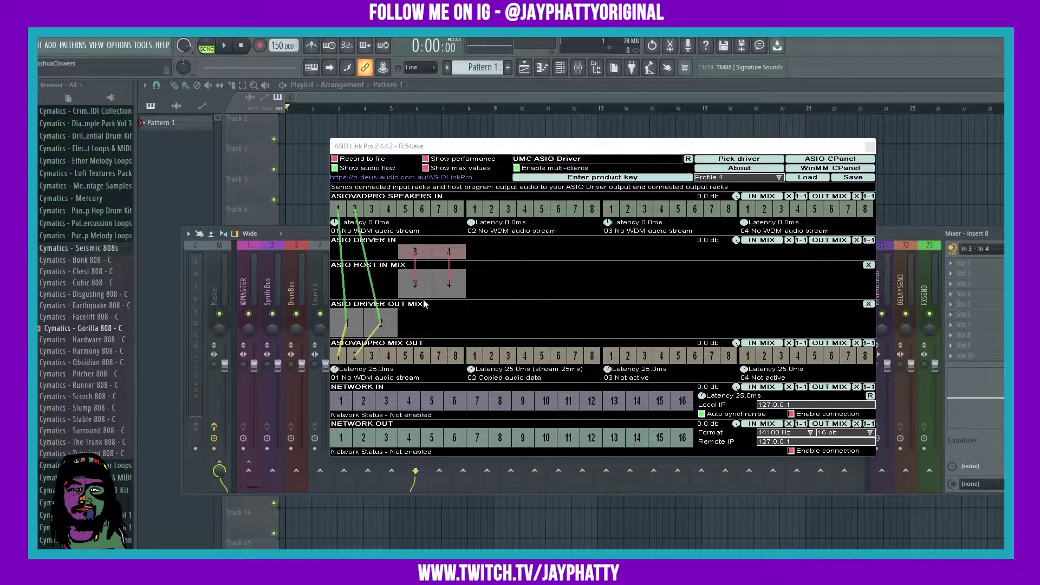
pyautogui.click(415, 283)
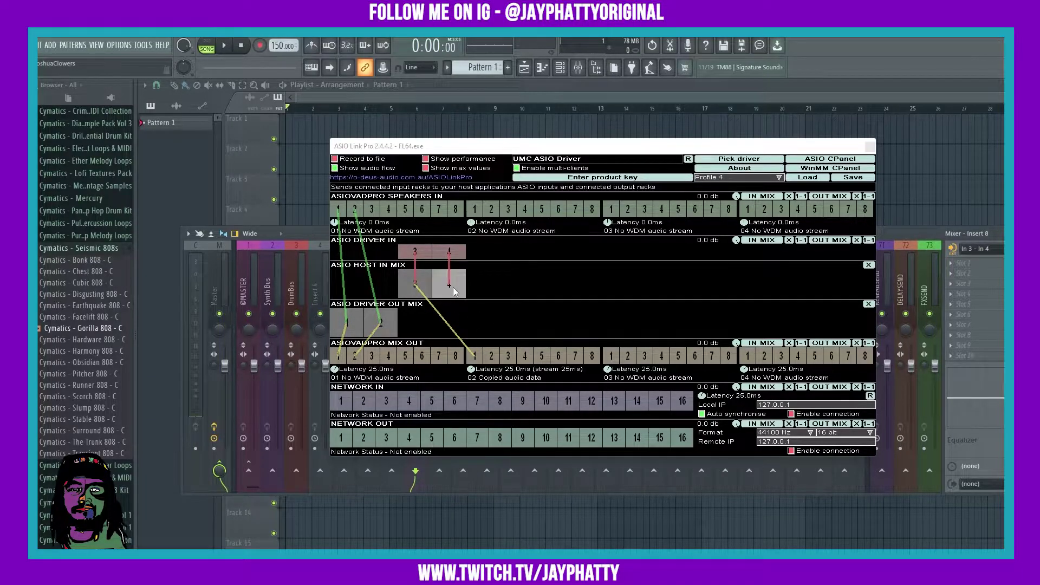
# - Wire host mix 4 to Mix 02 channel 2, and driver out mix 1 and 2 to Mix 02 channels 1 and 2
pyautogui.moveTo(452, 288); pyautogui.dragTo(490, 356)
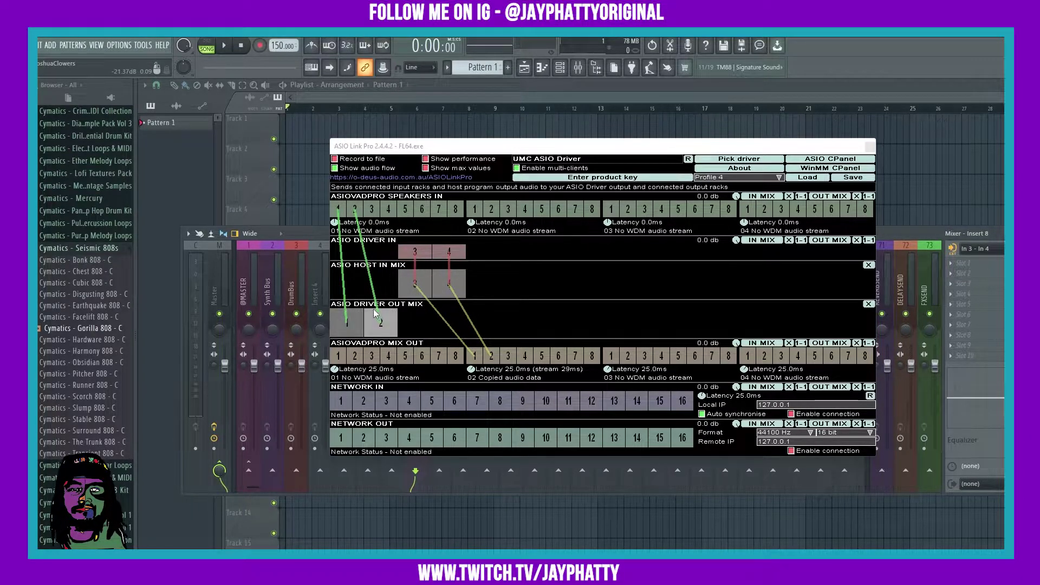
pyautogui.moveTo(355, 333); pyautogui.dragTo(475, 356)
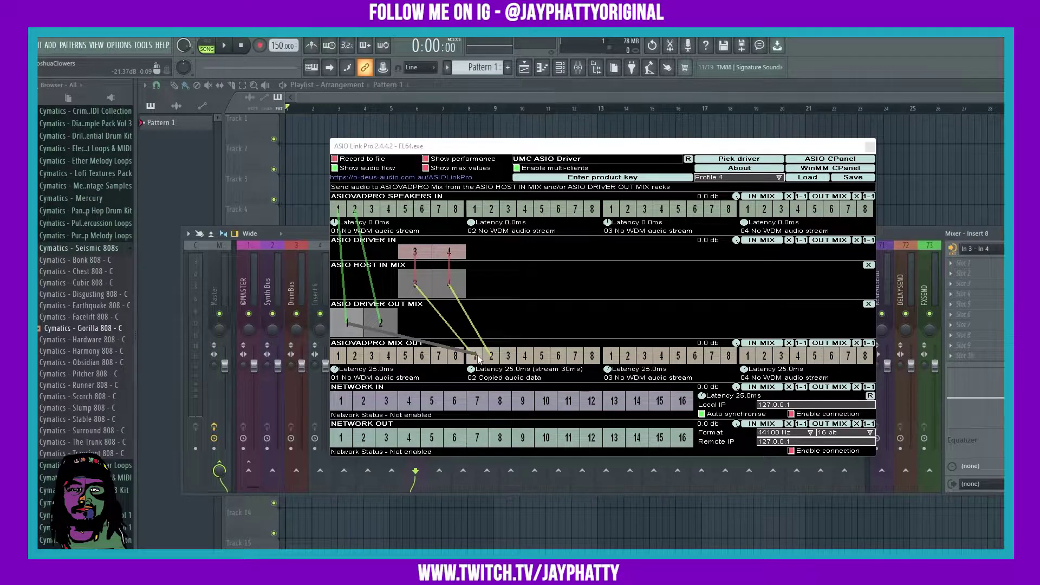
pyautogui.moveTo(387, 322); pyautogui.dragTo(491, 356)
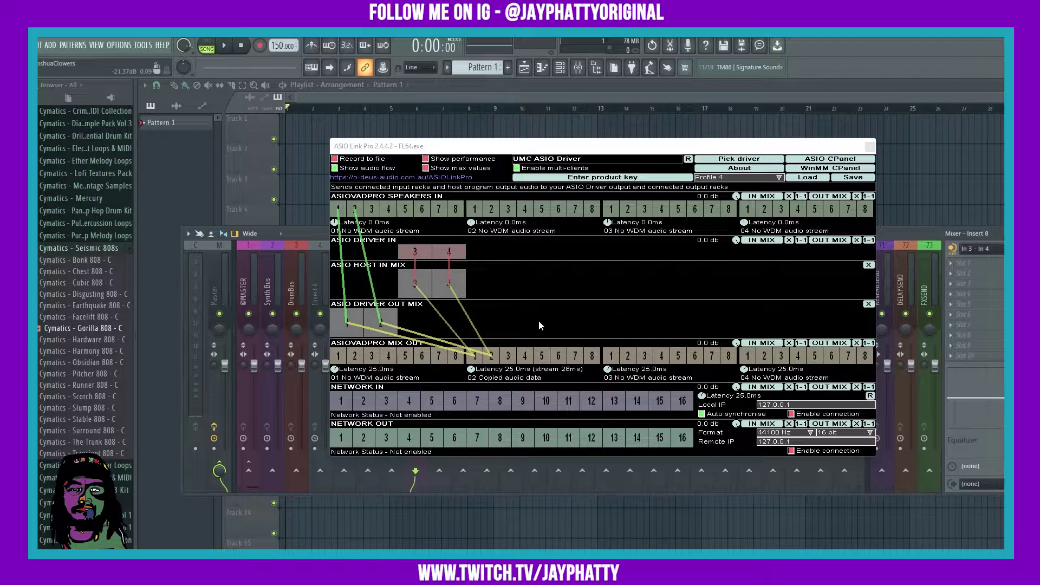
pyautogui.moveTo(551, 140); pyautogui.dragTo(540, 452)
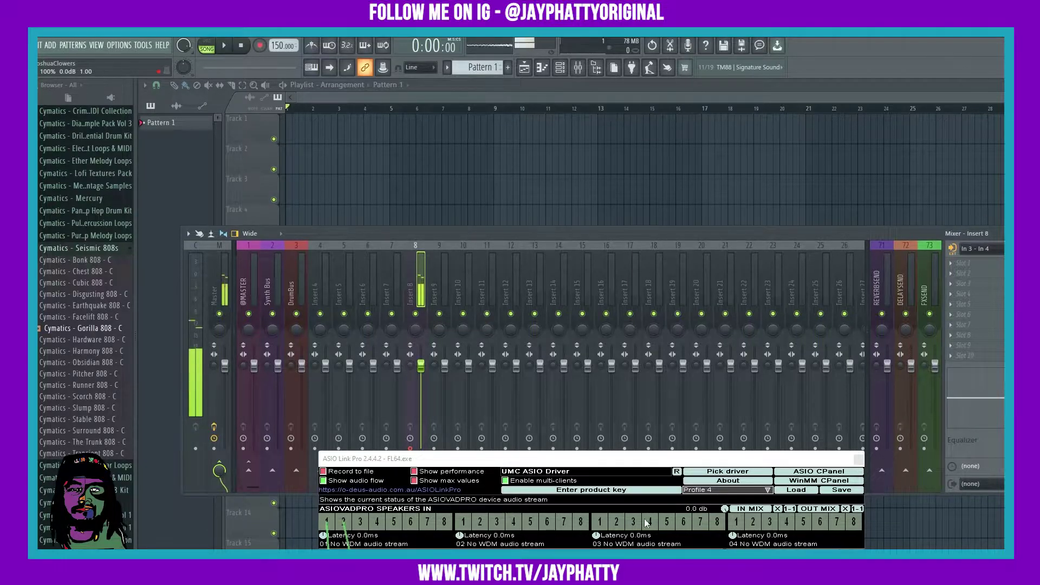
# - Bring the ASIO Link Pro routing back into view and preview the Harmony 808 and Scorch 808 samples
pyautogui.moveTo(579, 464); pyautogui.dragTo(565, 178)
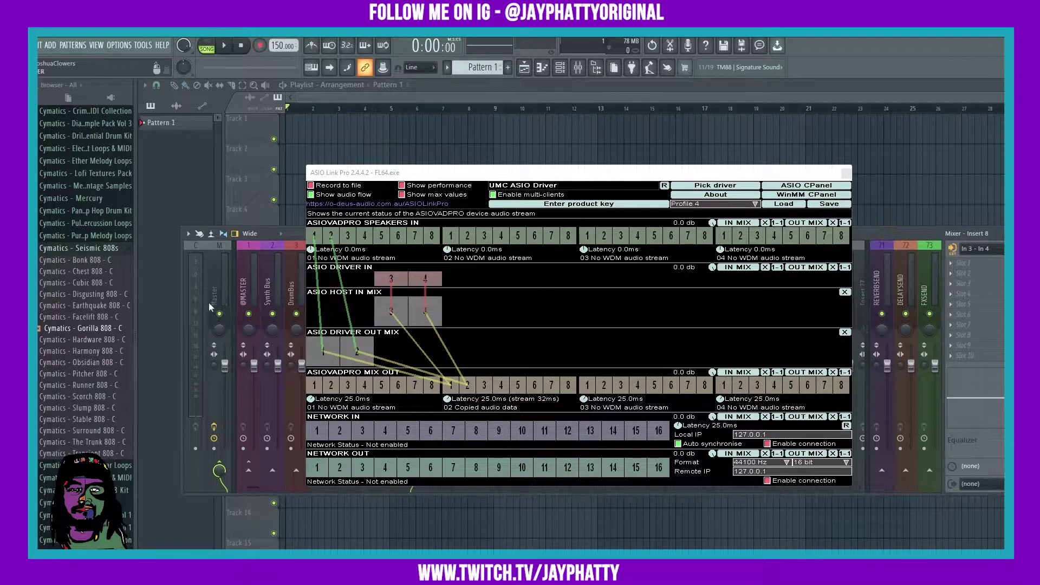
pyautogui.moveTo(417, 176); pyautogui.dragTo(483, 163)
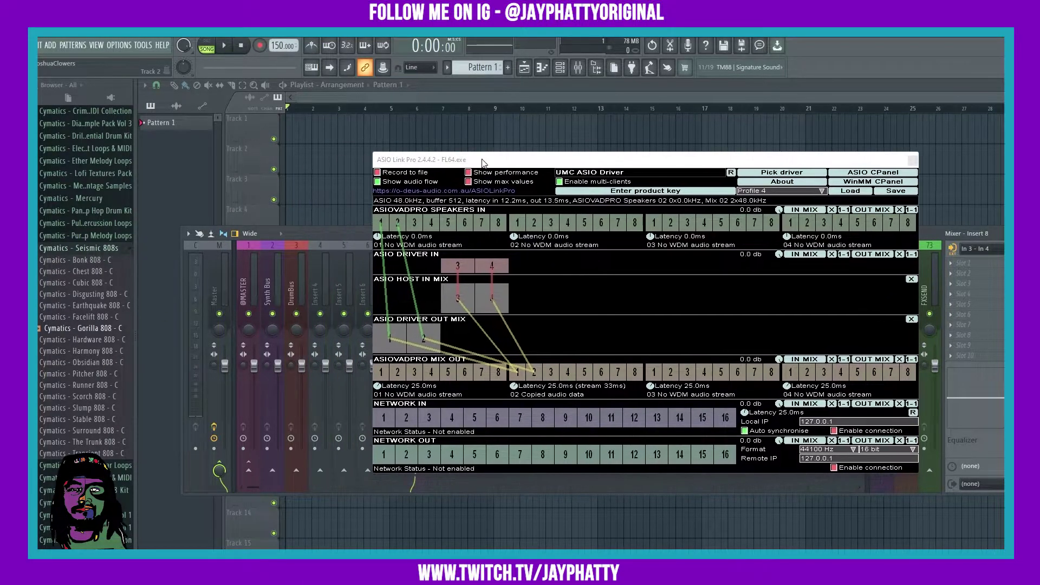
pyautogui.click(89, 351)
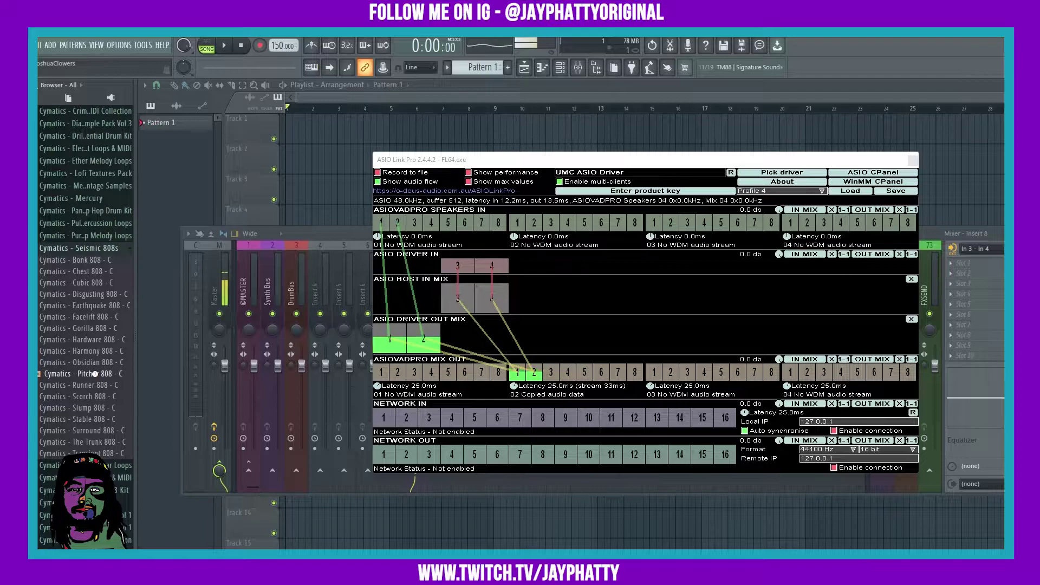
pyautogui.click(98, 396)
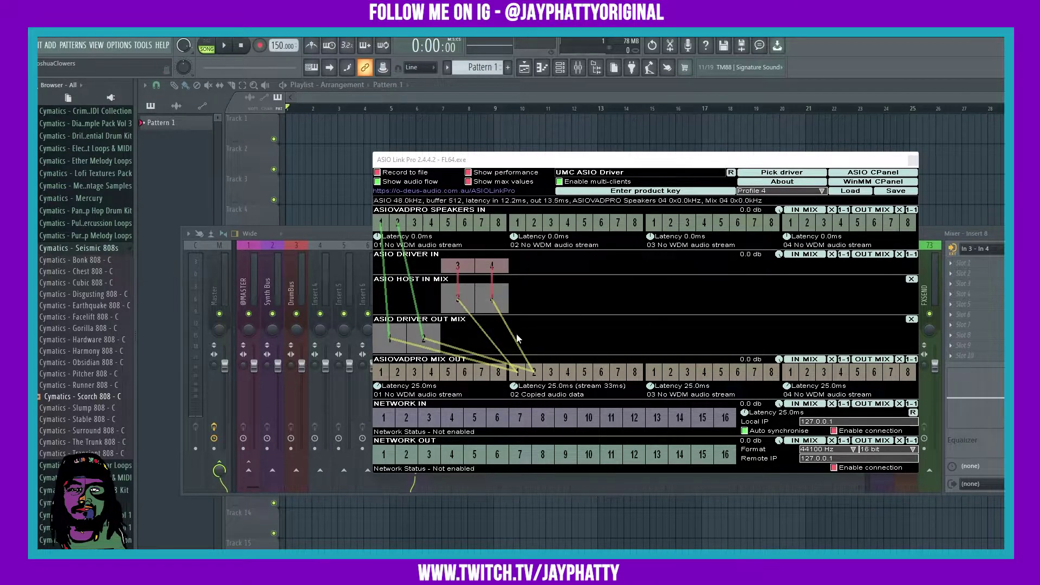
# - Cancel saving a profile file, select the 'this' profile, and close ASIO Link Pro
pyautogui.click(891, 192)
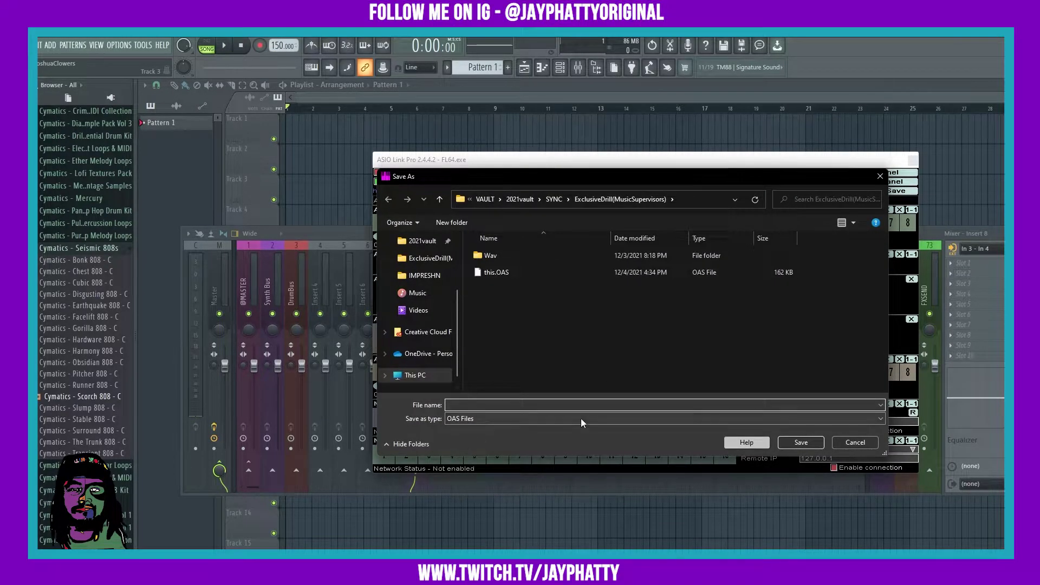
pyautogui.click(850, 445)
pyautogui.click(766, 192)
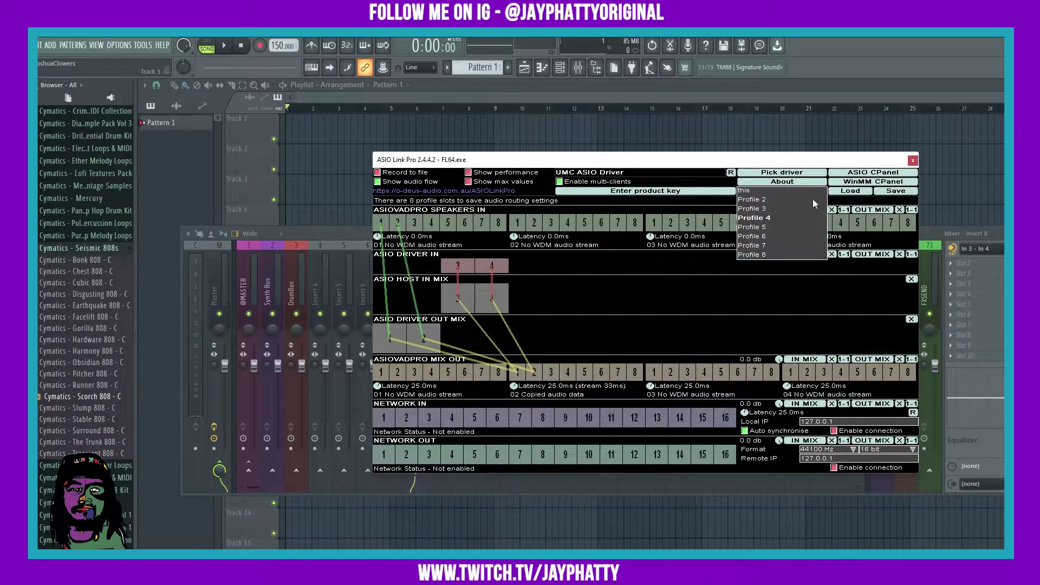
pyautogui.click(743, 191)
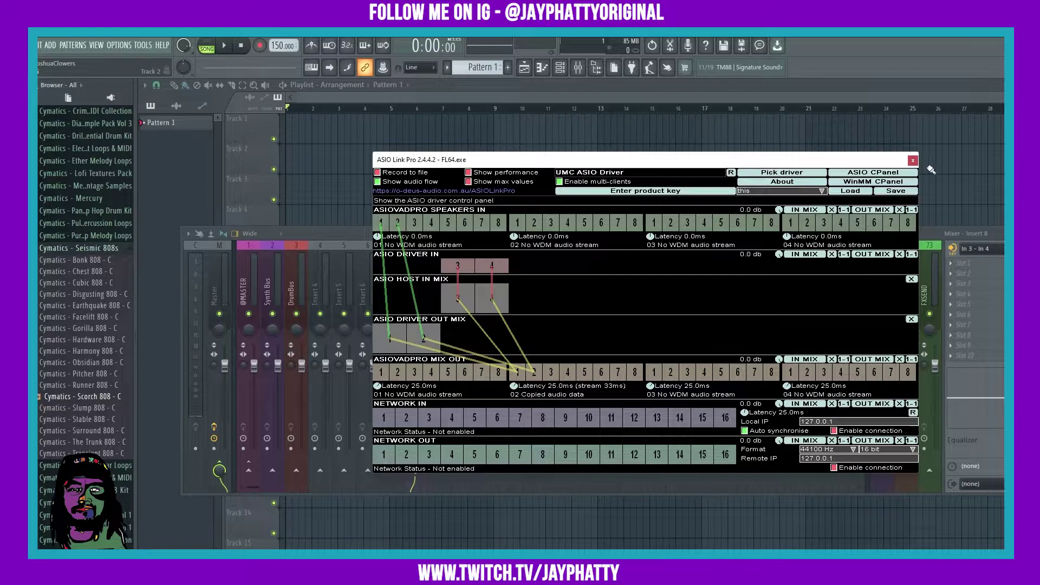
pyautogui.click(912, 161)
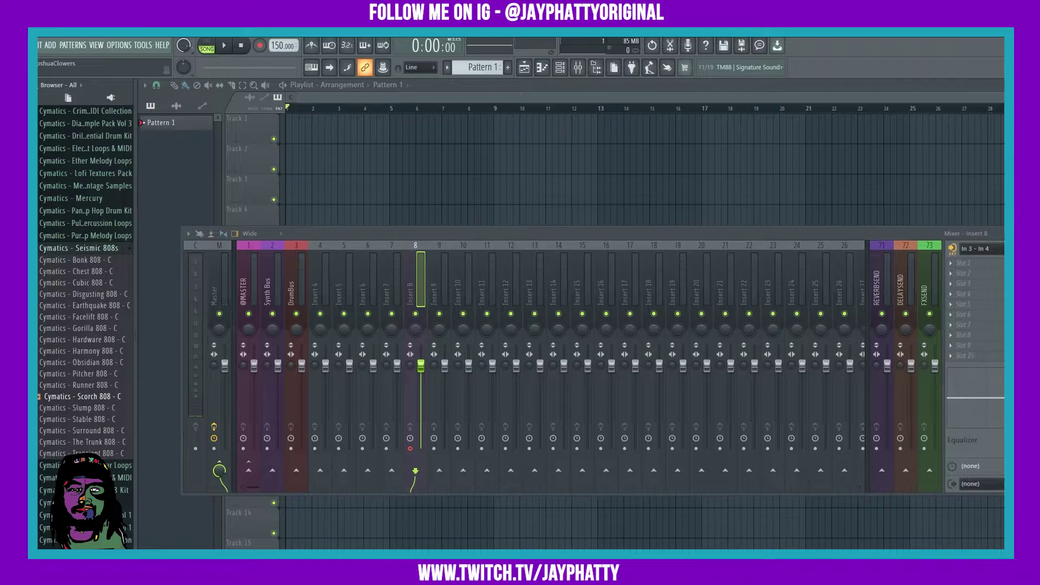
# - Switch to OBS, move its window to mid-screen, and bring up the Sources add menu
pyautogui.hotkey('alt', 'Tab')
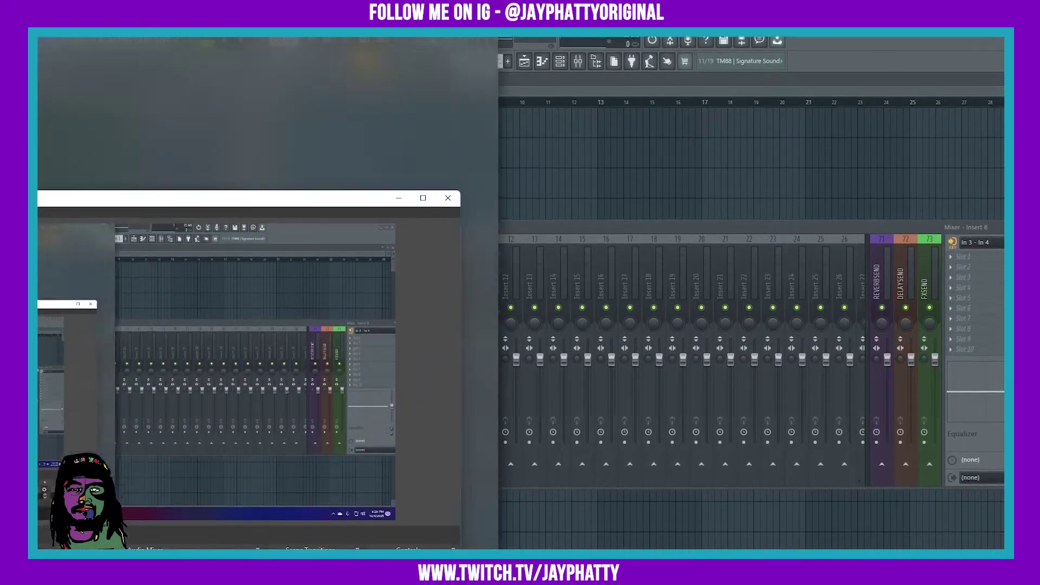
pyautogui.moveTo(239, 192); pyautogui.dragTo(395, 62)
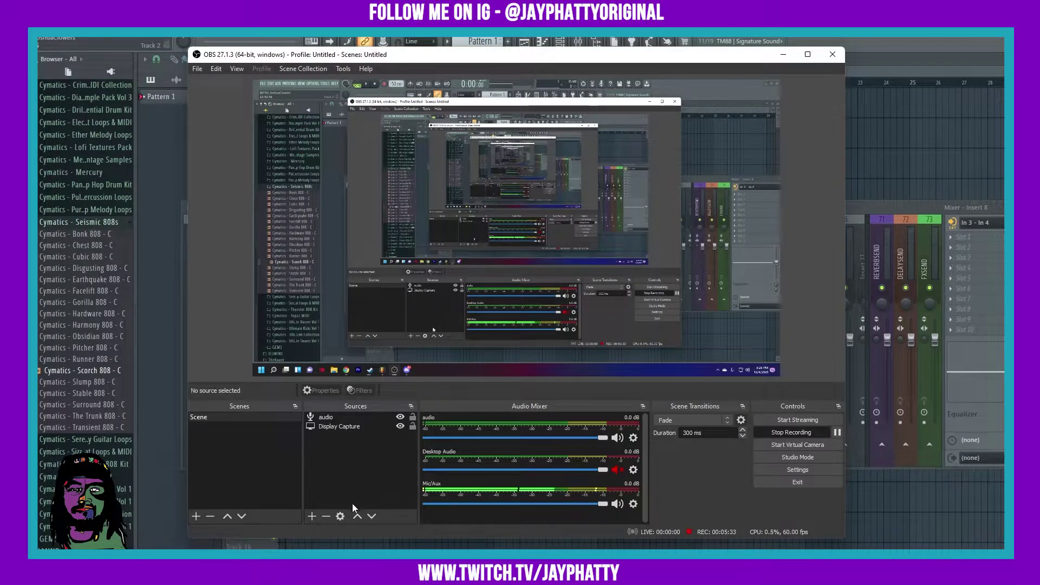
pyautogui.click(312, 515)
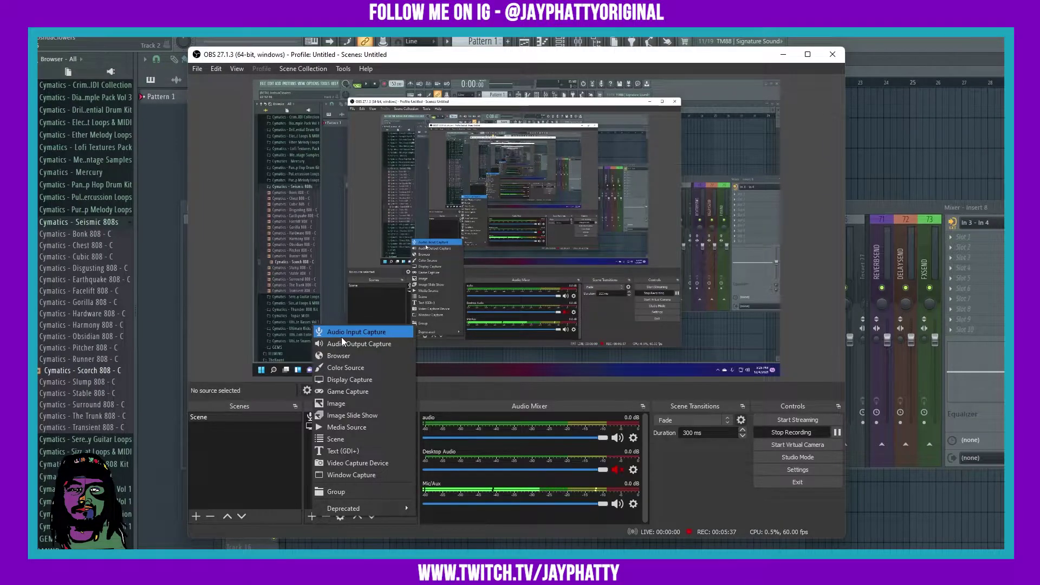
# - Add an Audio Input Capture source named 'Audio2'
pyautogui.click(469, 507)
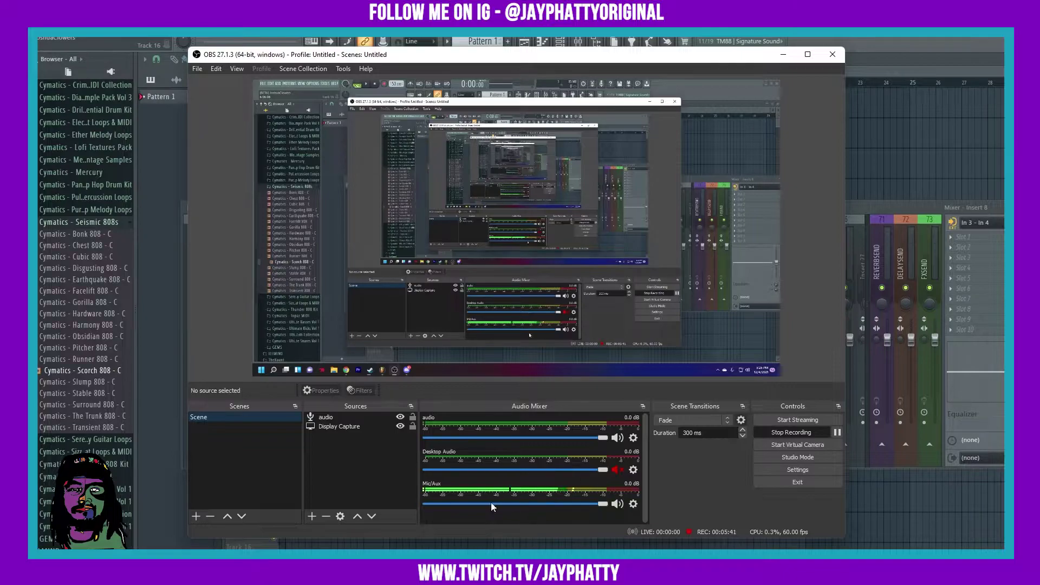
pyautogui.click(313, 515)
pyautogui.click(353, 331)
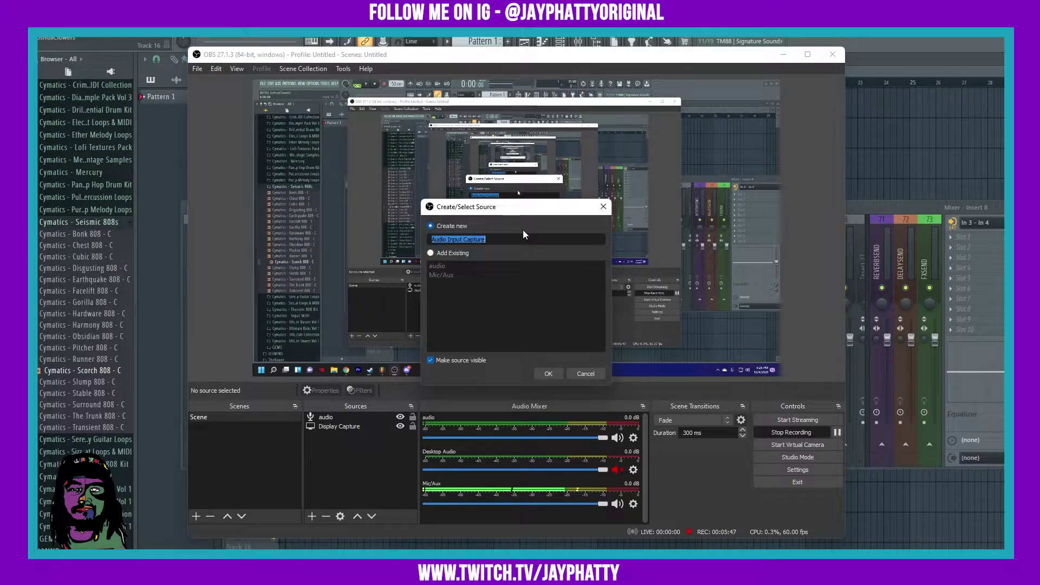
pyautogui.write('Audio2')
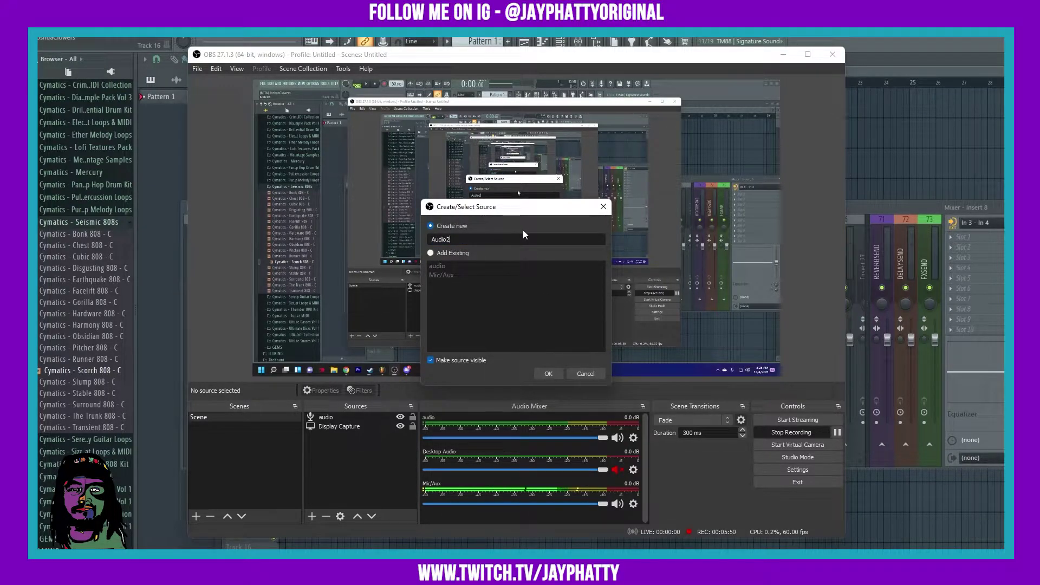
pyautogui.click(548, 374)
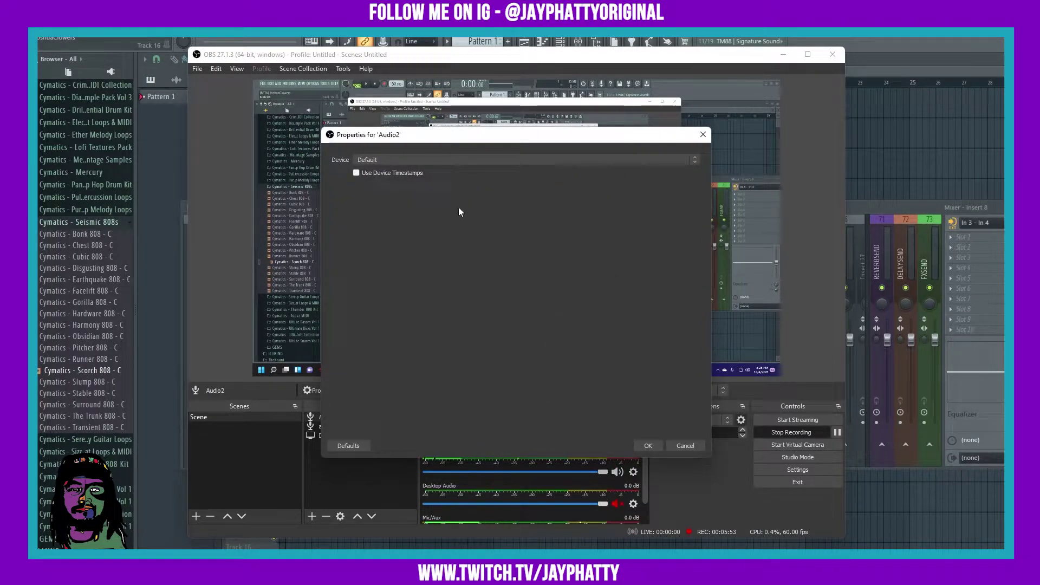
# - Set Audio2's capture device to Mix 02 (ASIOVADPRO Driver) and confirm
pyautogui.moveTo(397, 135); pyautogui.dragTo(418, 141)
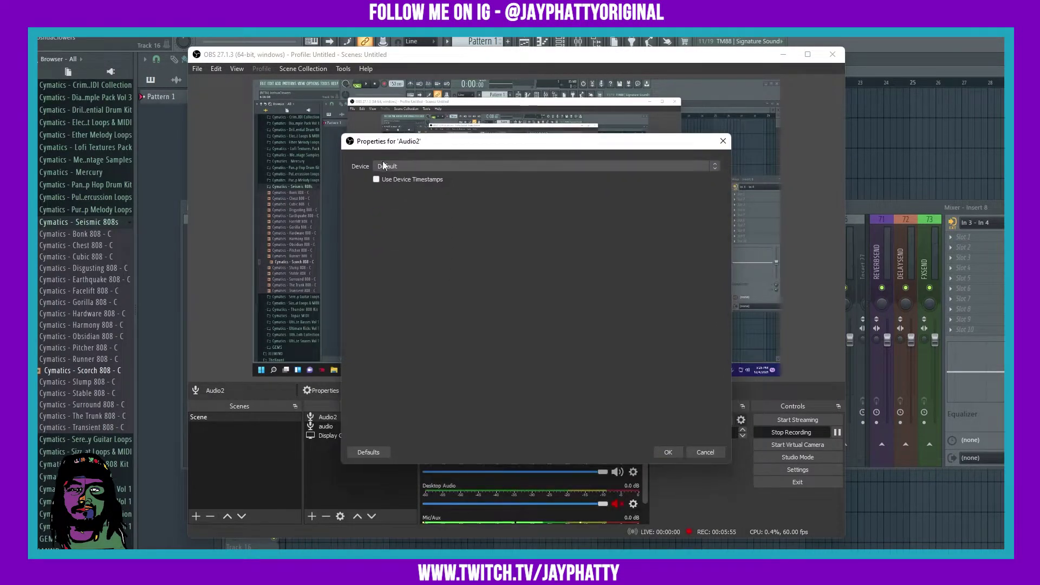
pyautogui.click(407, 167)
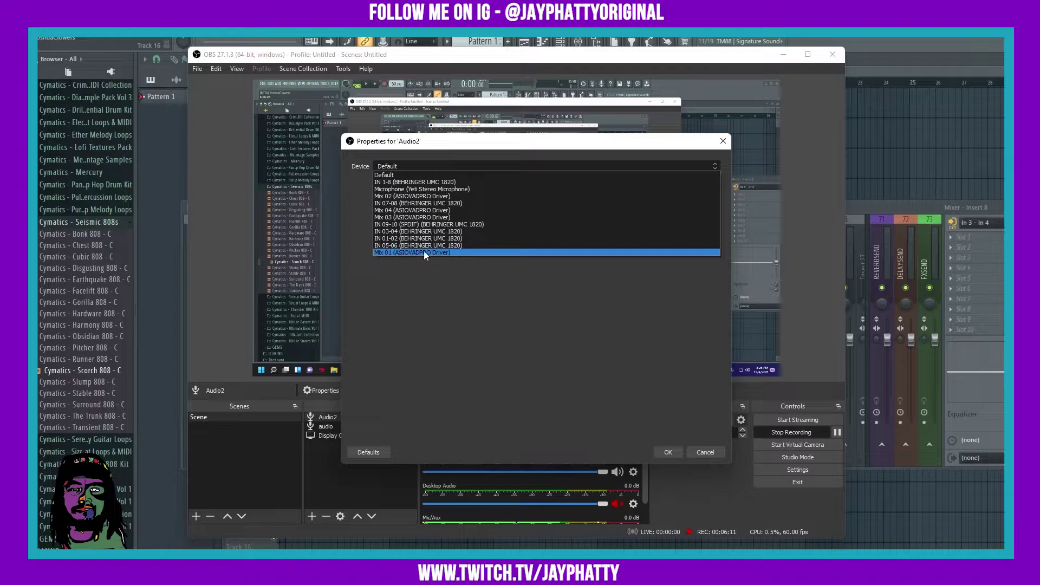
pyautogui.click(402, 196)
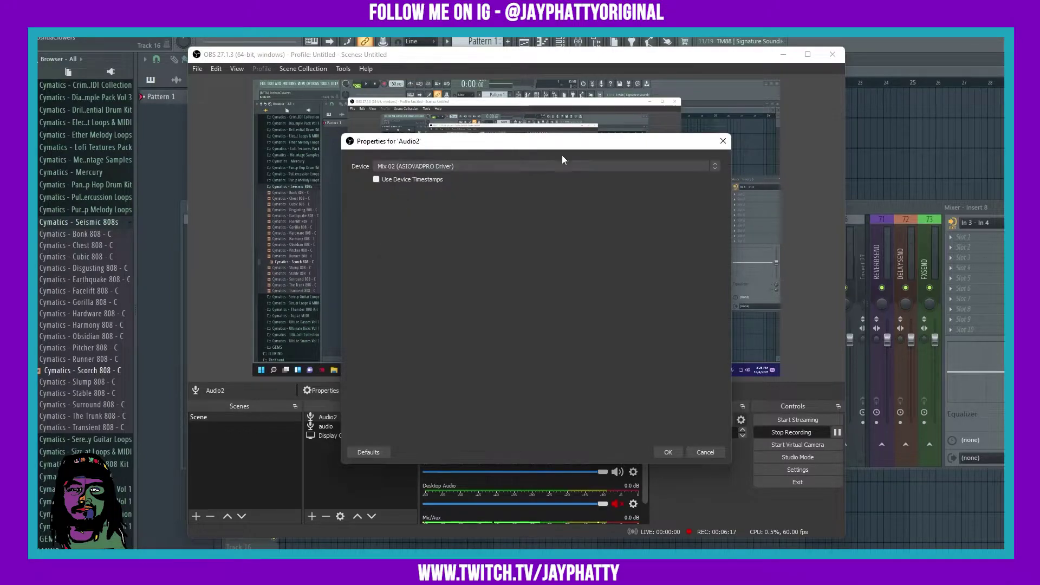
pyautogui.click(673, 449)
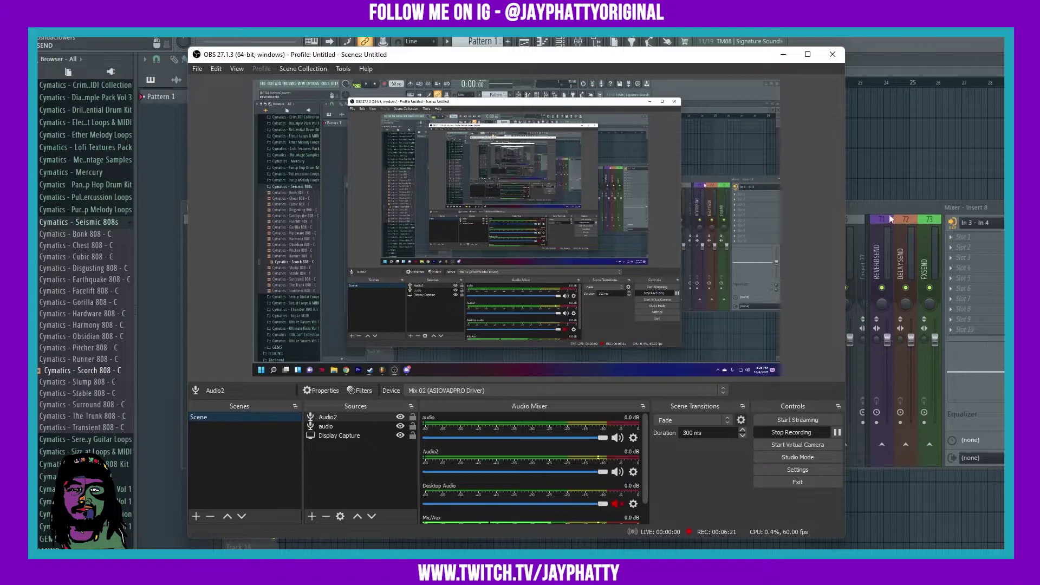
# - Shrink FL Studio beside OBS and mute the original 'audio' source in the Audio Mixer
pyautogui.click(874, 205)
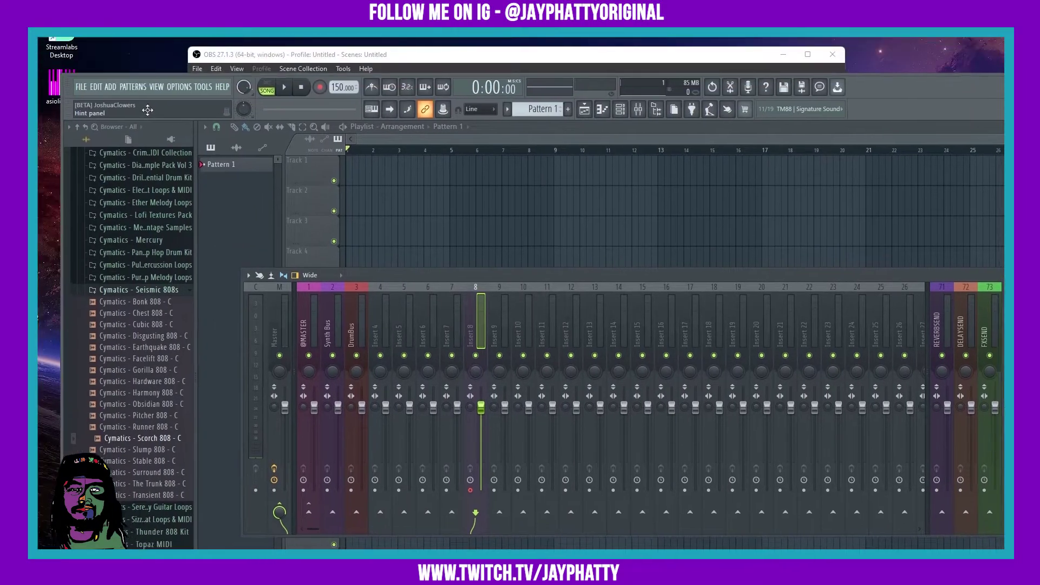
pyautogui.moveTo(82, 78); pyautogui.dragTo(591, 115)
pyautogui.moveTo(425, 60); pyautogui.dragTo(239, 71)
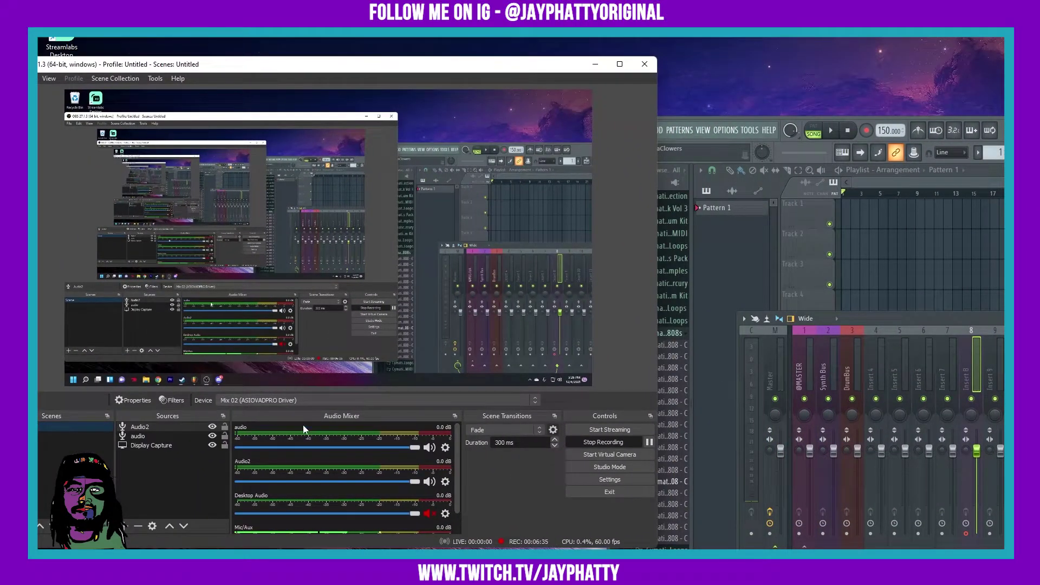
pyautogui.click(785, 196)
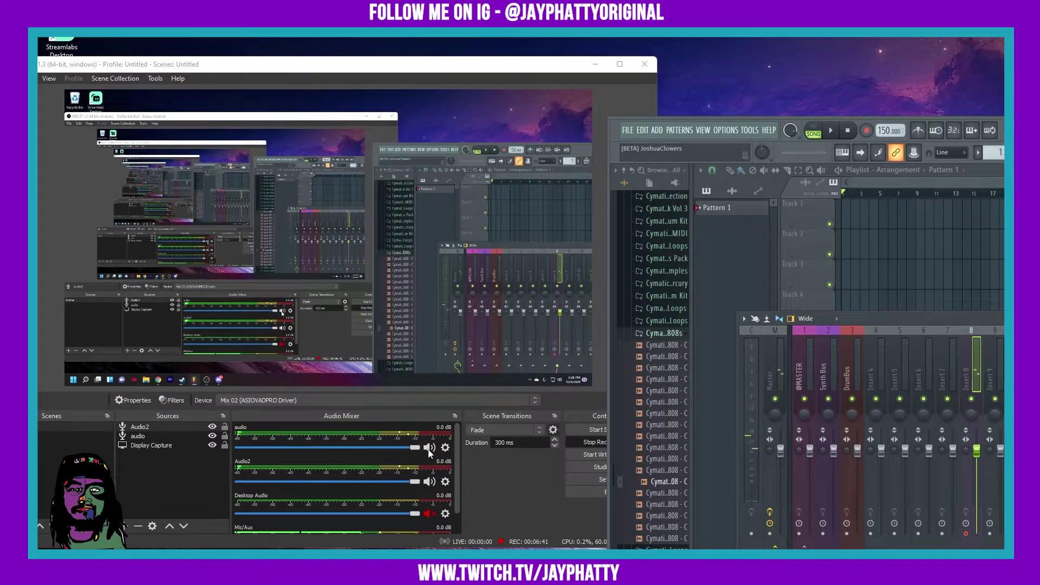
pyautogui.click(429, 482)
pyautogui.click(723, 301)
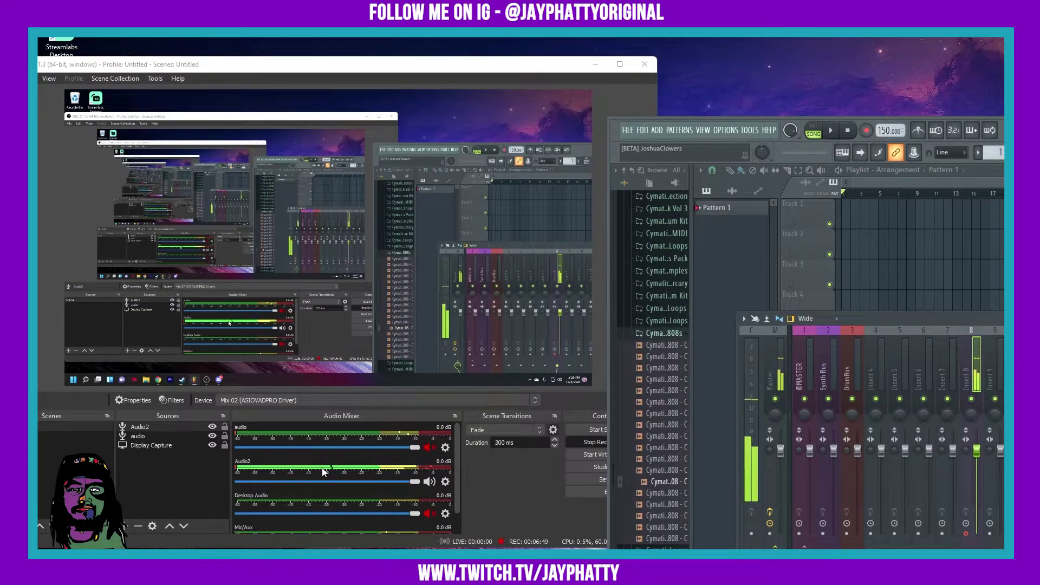
pyautogui.click(446, 482)
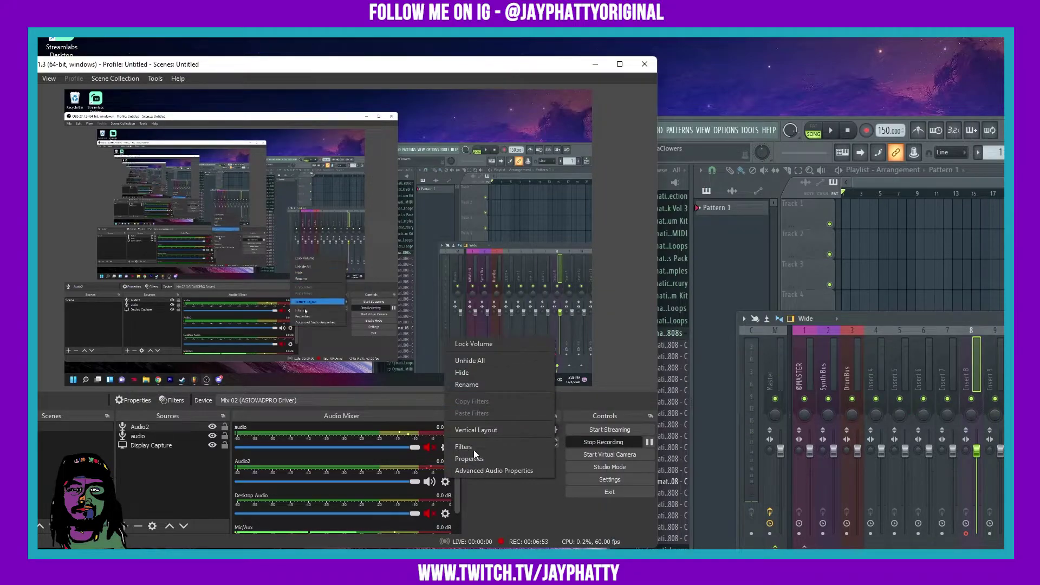
# - Discard any edits to Audio2's properties so it keeps Mix 02, then bring FL Studio in front of OBS
pyautogui.click(469, 459)
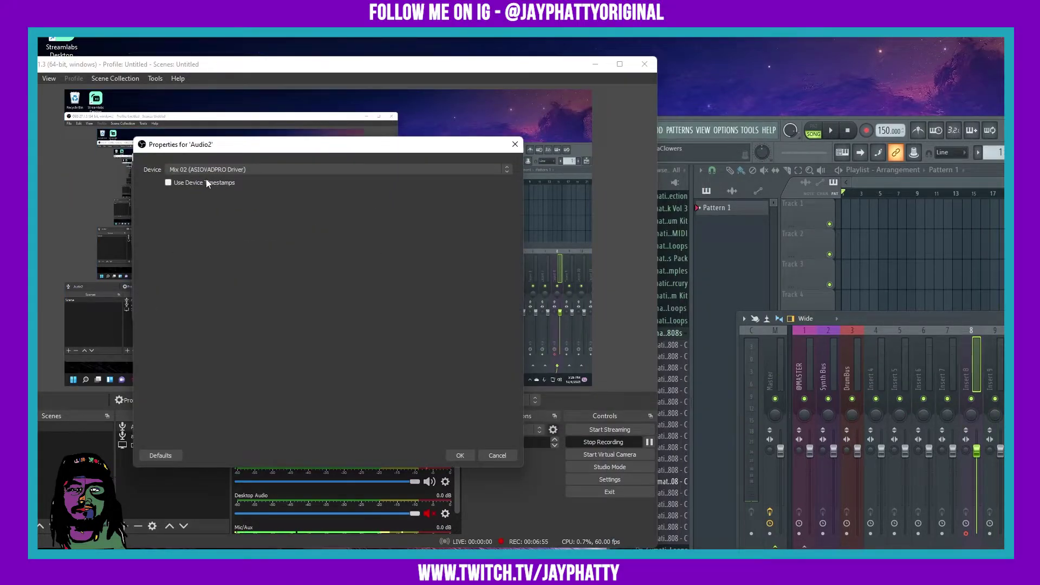
pyautogui.click(515, 144)
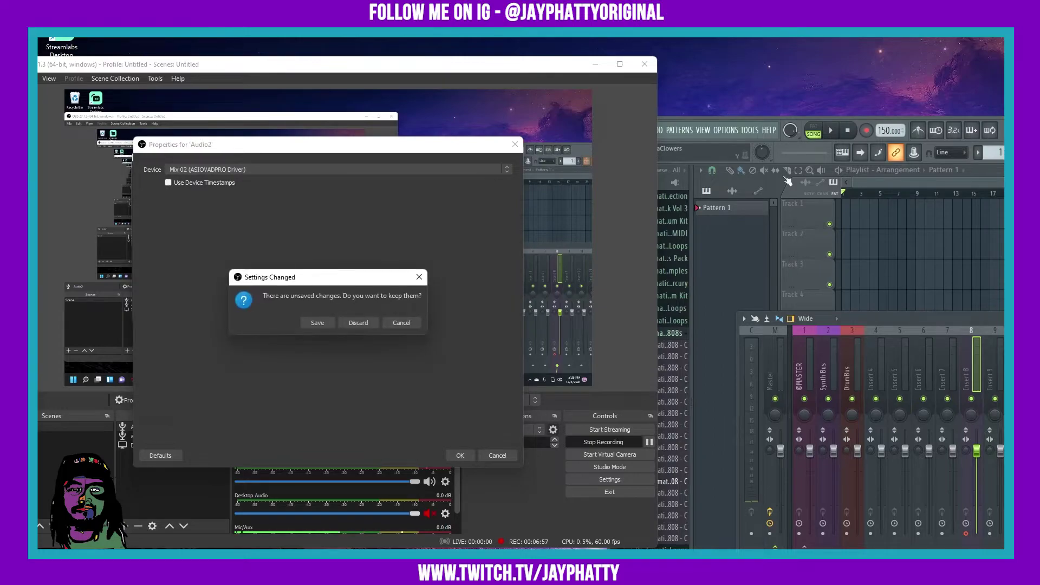
pyautogui.click(349, 323)
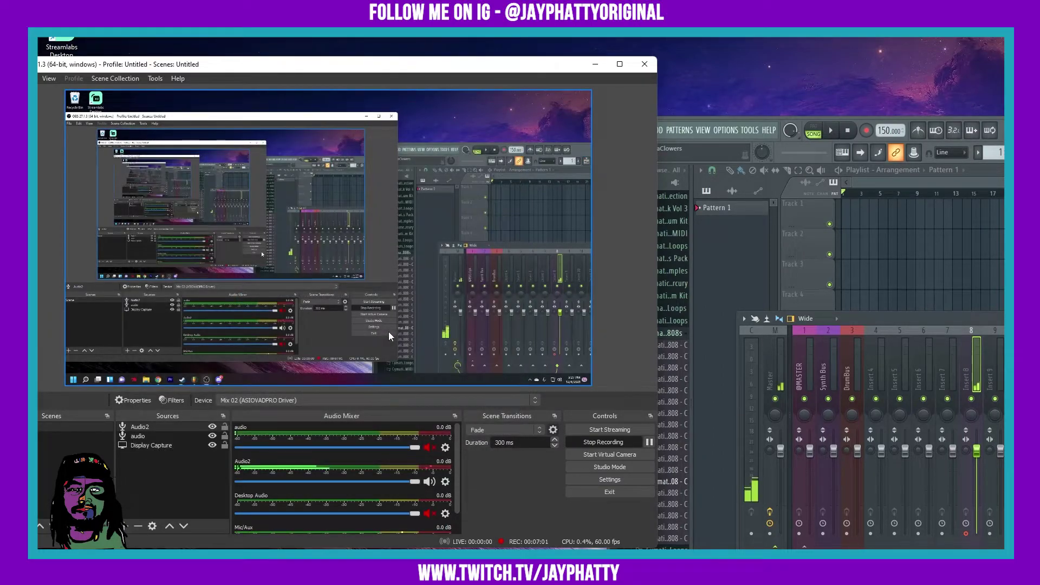
pyautogui.moveTo(999, 132); pyautogui.dragTo(575, 47)
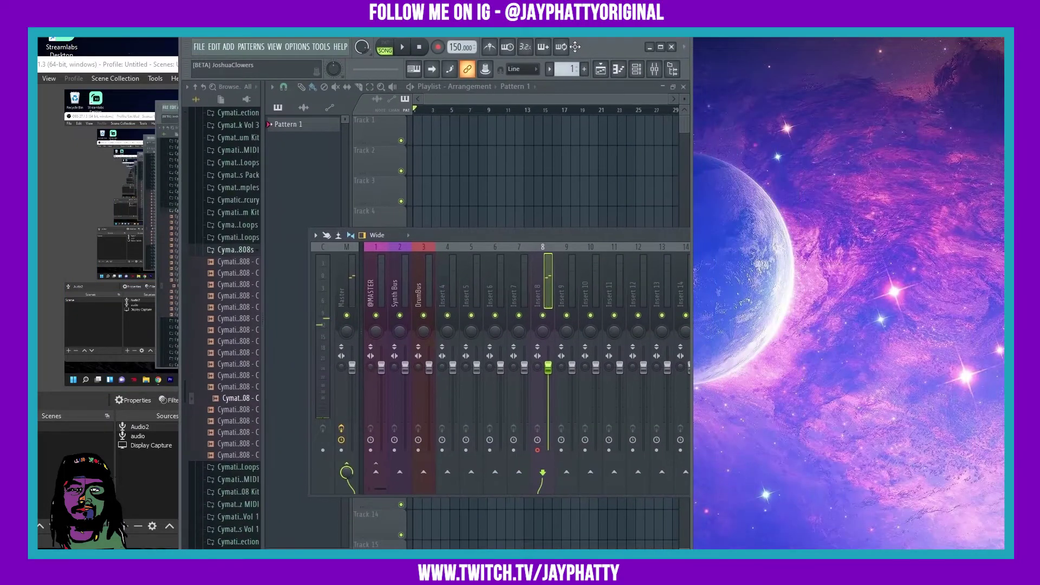
# - Maximize FL Studio, check ASIO Link Pro in Audio settings, and reopen its routing window from the tray
pyautogui.click(660, 47)
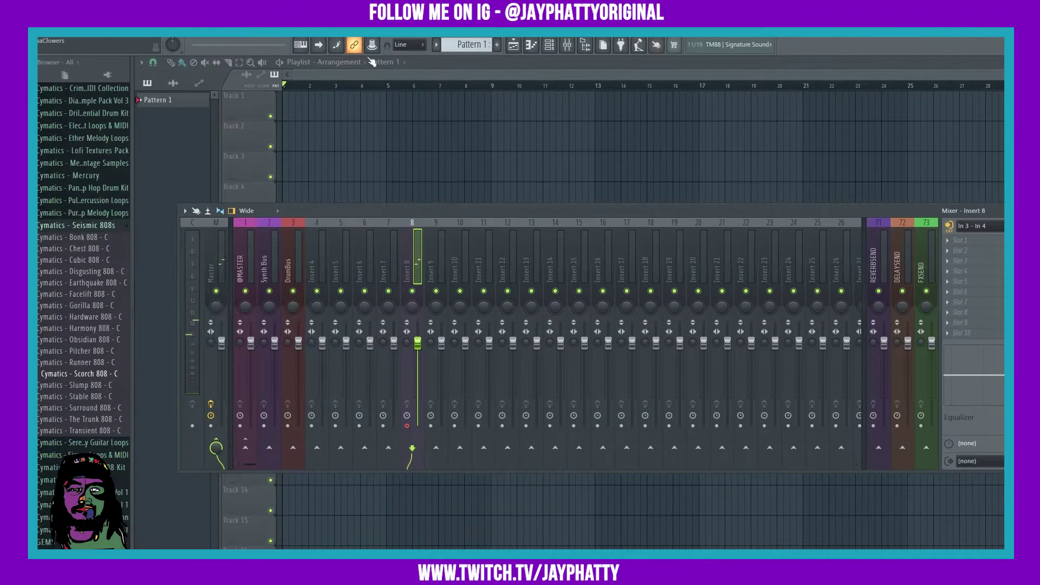
pyautogui.click(108, 32)
pyautogui.click(138, 59)
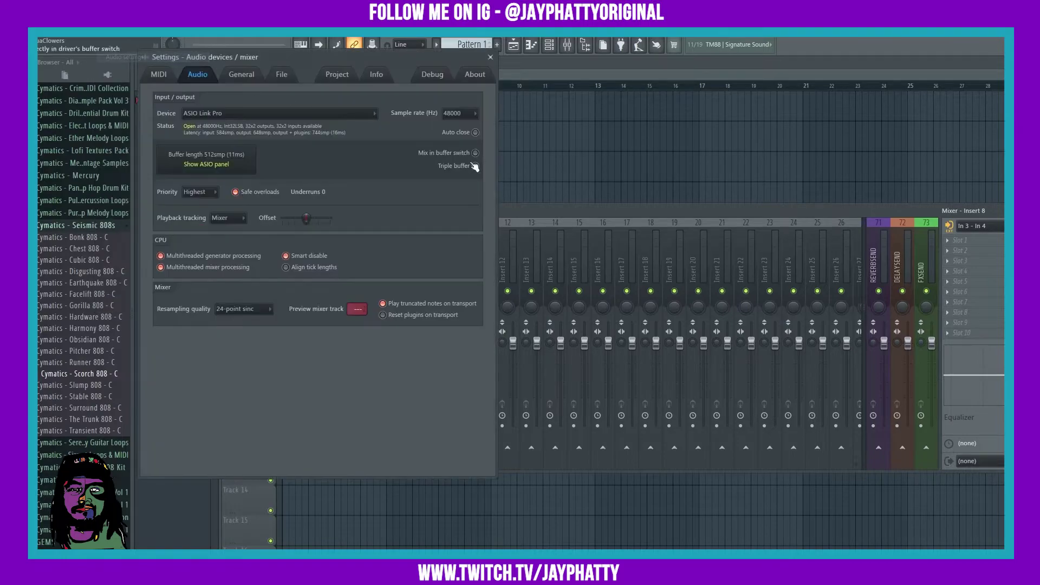
pyautogui.click(225, 167)
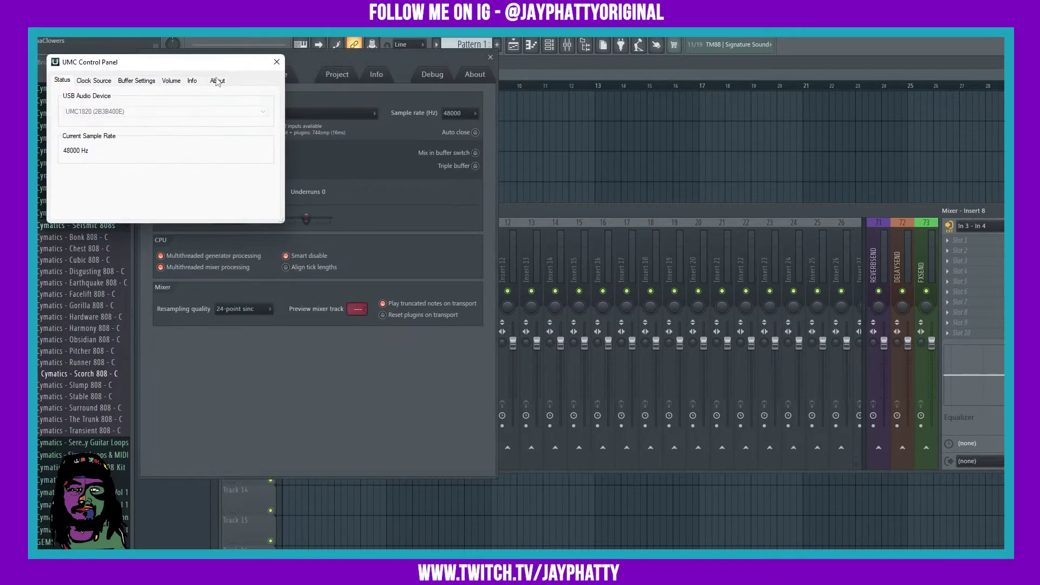
pyautogui.click(277, 62)
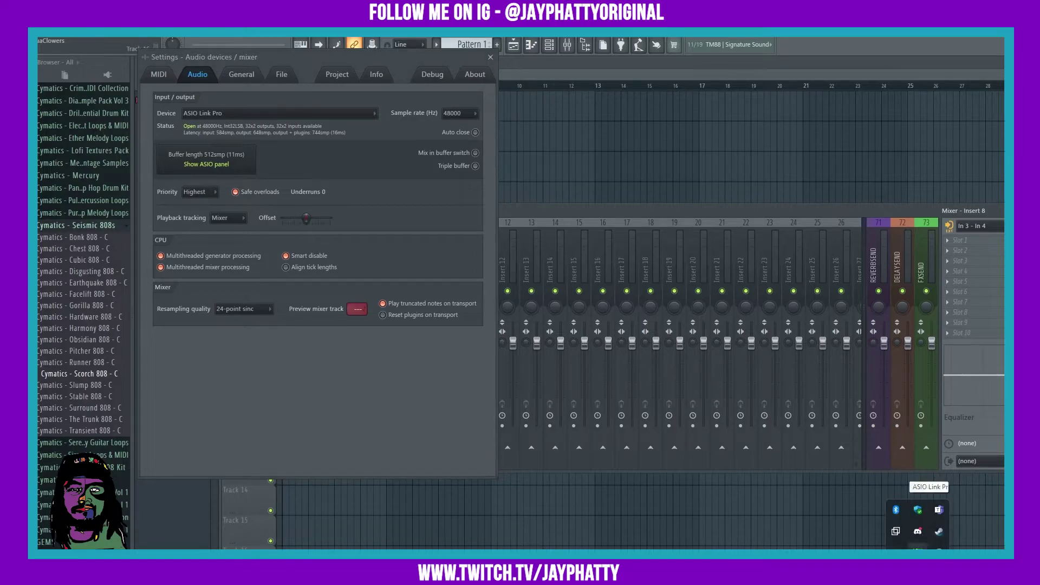
pyautogui.click(917, 547)
pyautogui.moveTo(535, 125); pyautogui.dragTo(489, 83)
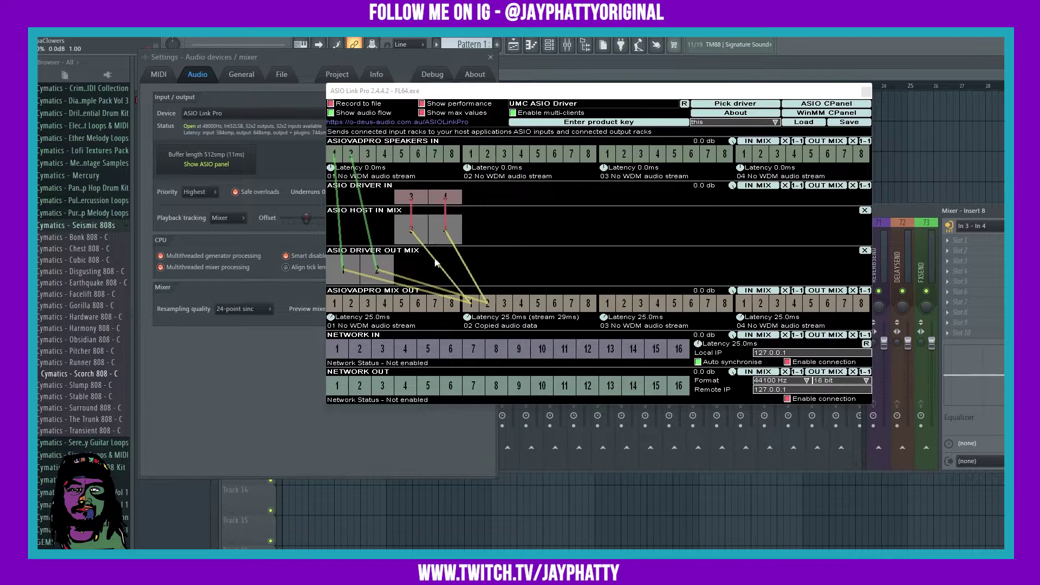